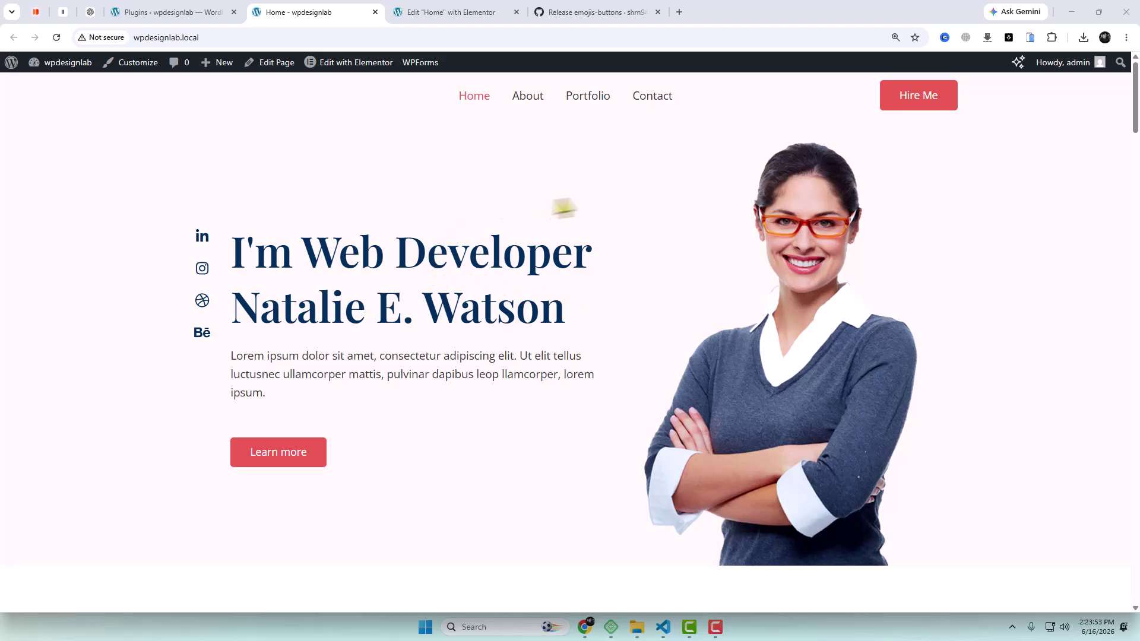
Download the emojis-buttons 1.0.0 source code as a zip from its GitHub release page.
left_click(560, 17)
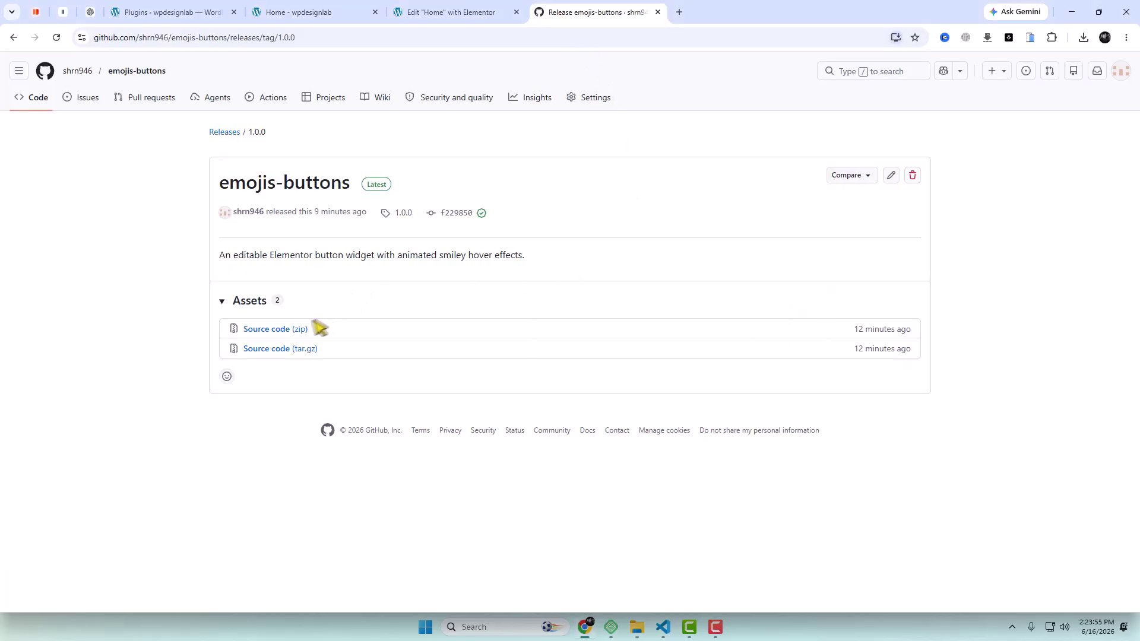
left_click_drag(219, 182, 344, 176)
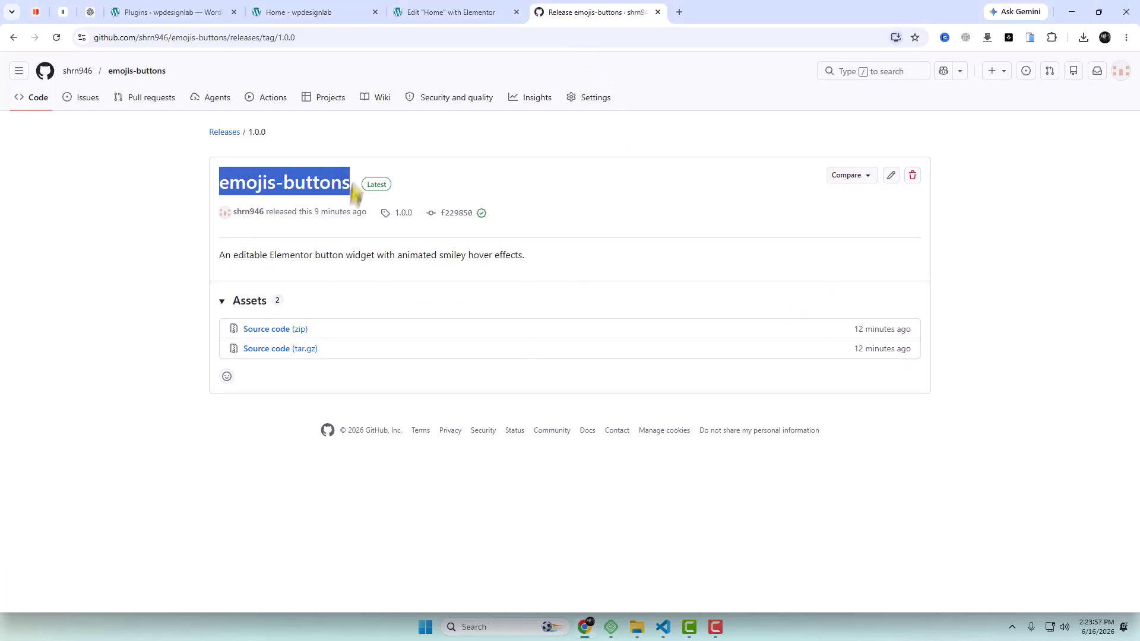
left_click(296, 334)
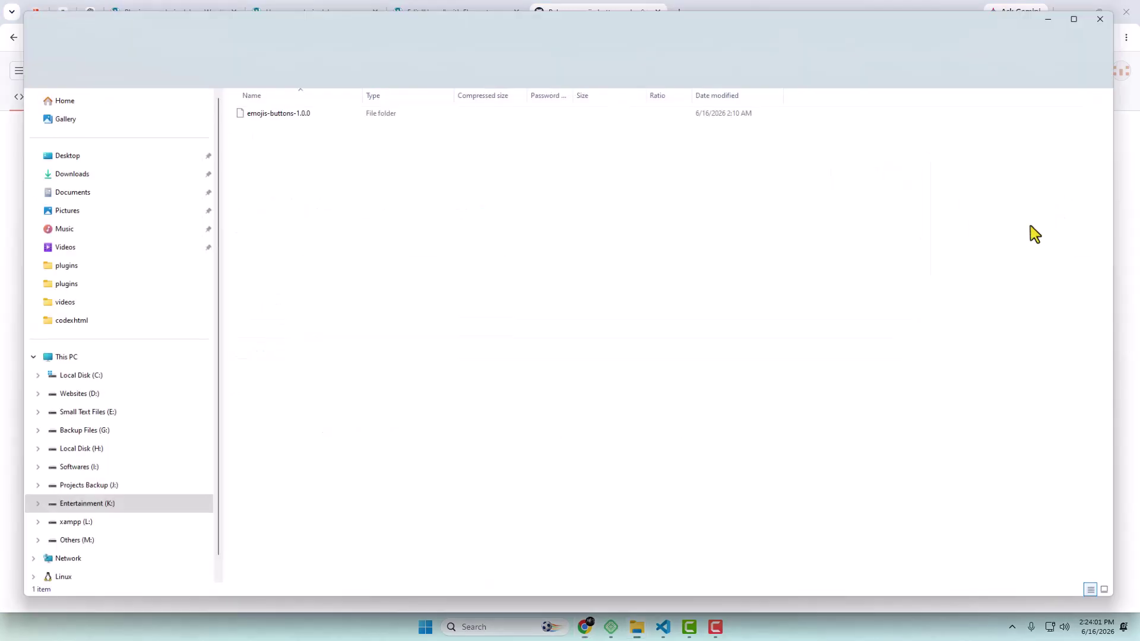
left_click(1123, 15)
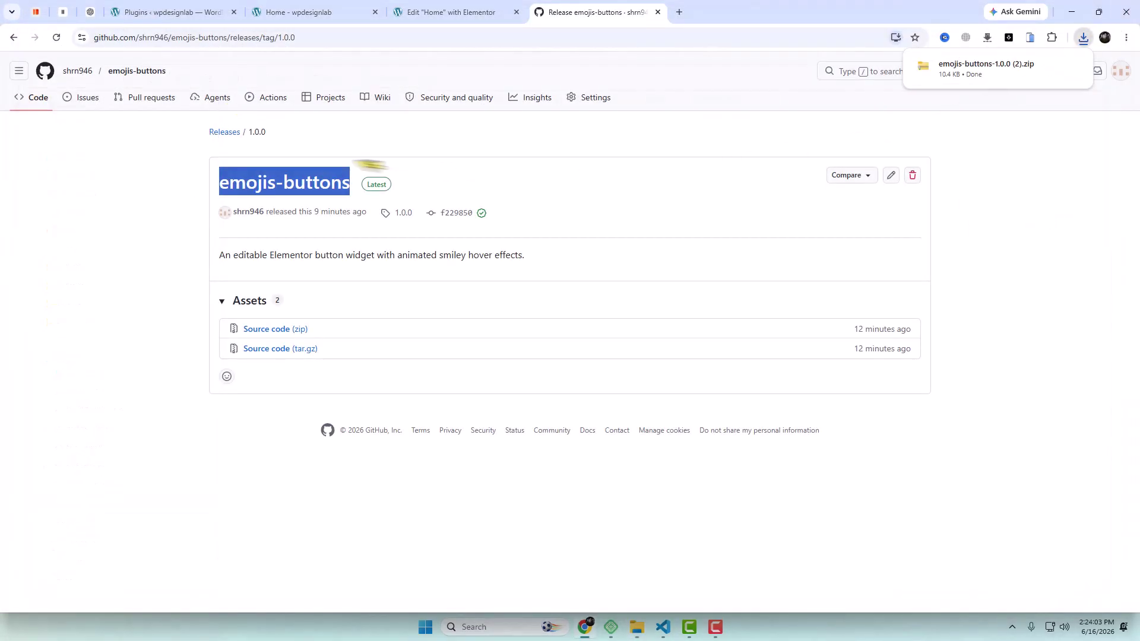
Upload emojis-buttons-1.0.0.zip as a new plugin in the WordPress admin and start its installation.
left_click(158, 9)
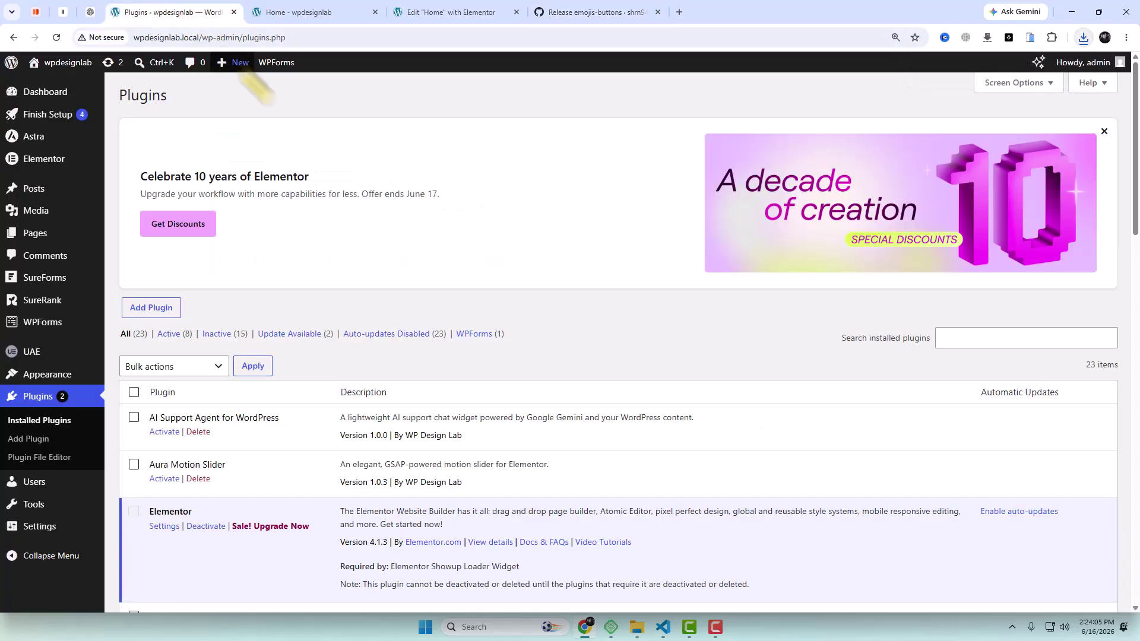
left_click(168, 315)
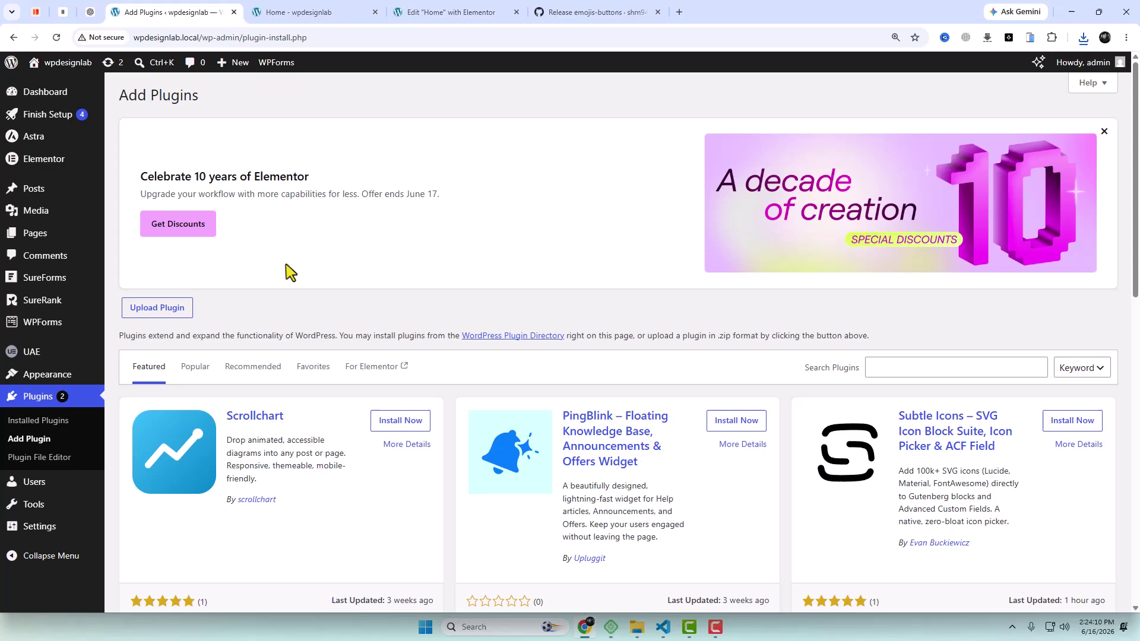
left_click(156, 308)
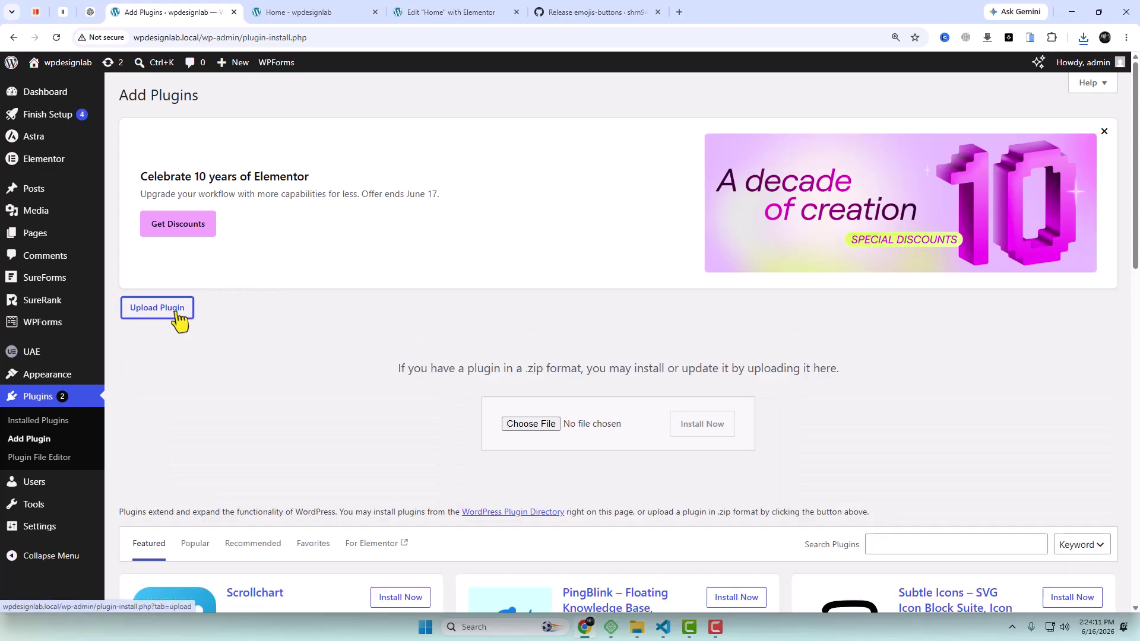
left_click(512, 422)
left_click(356, 201)
double_click(357, 201)
left_click(702, 424)
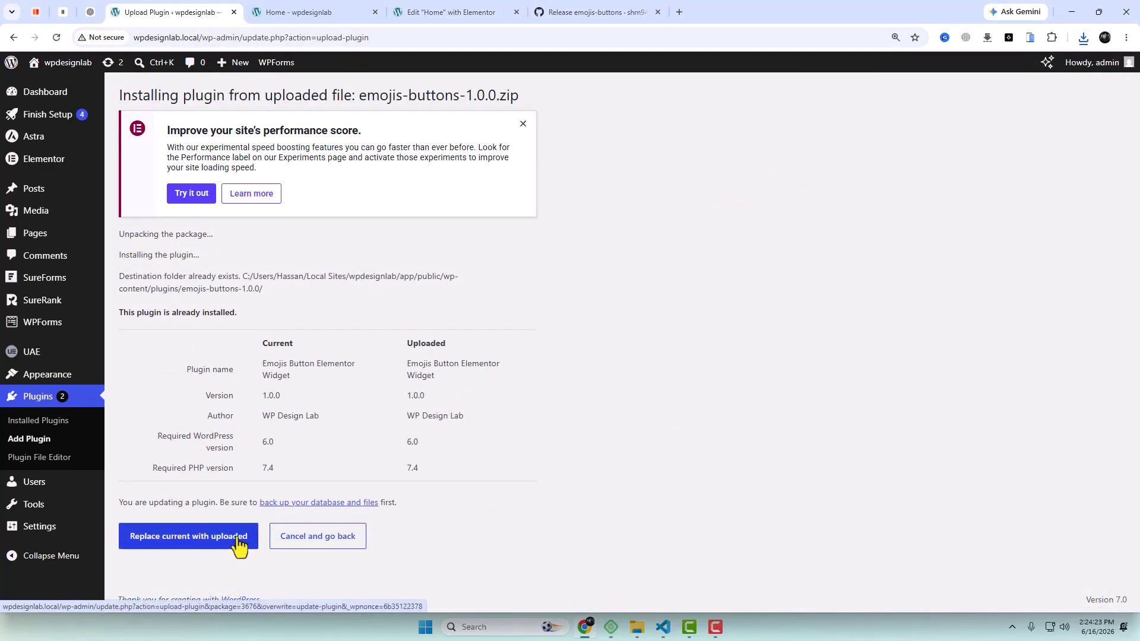
In the Elementor editor of the Home page, add a four-column container between the hero and About Me sections.
left_click(310, 12)
scroll(380, 238, "down", 3)
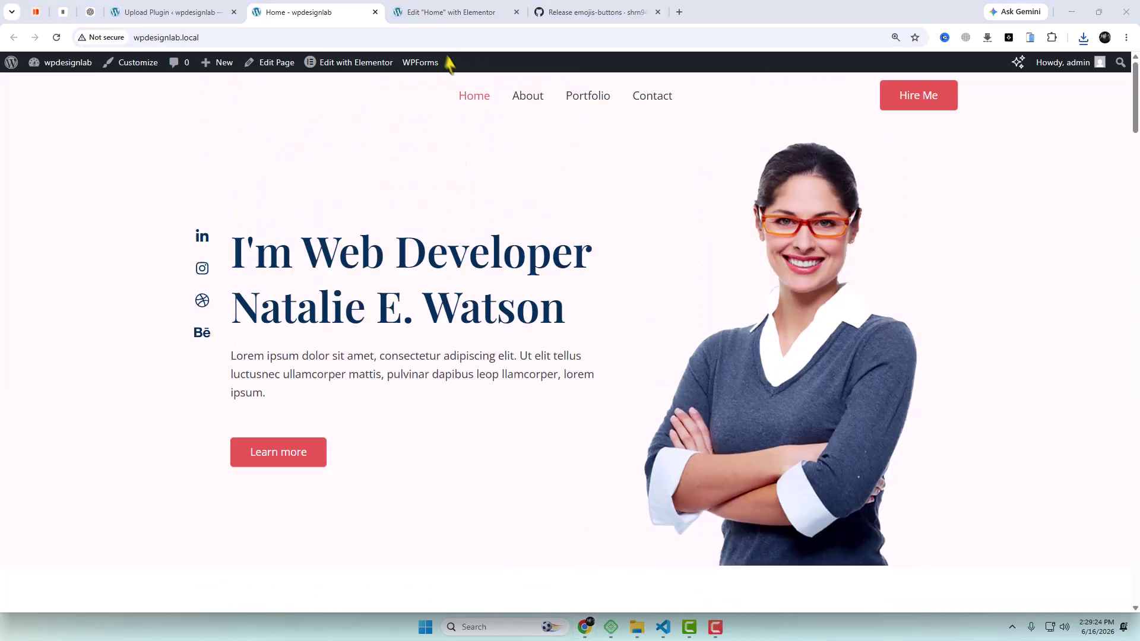
left_click(440, 18)
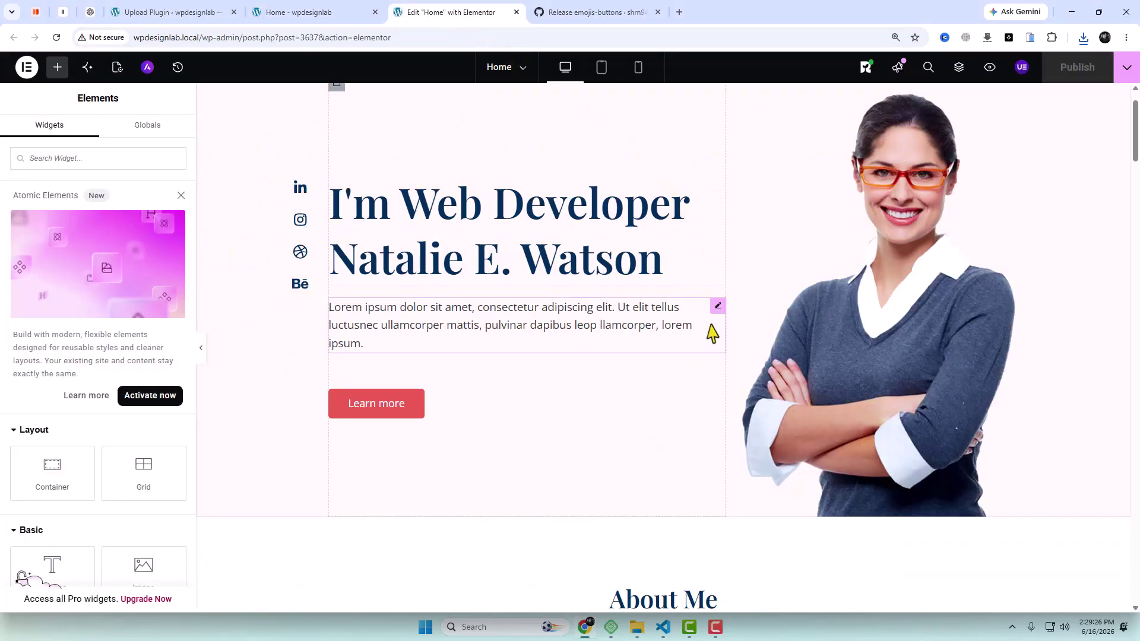
scroll(689, 309, "down", 5)
left_click(648, 213)
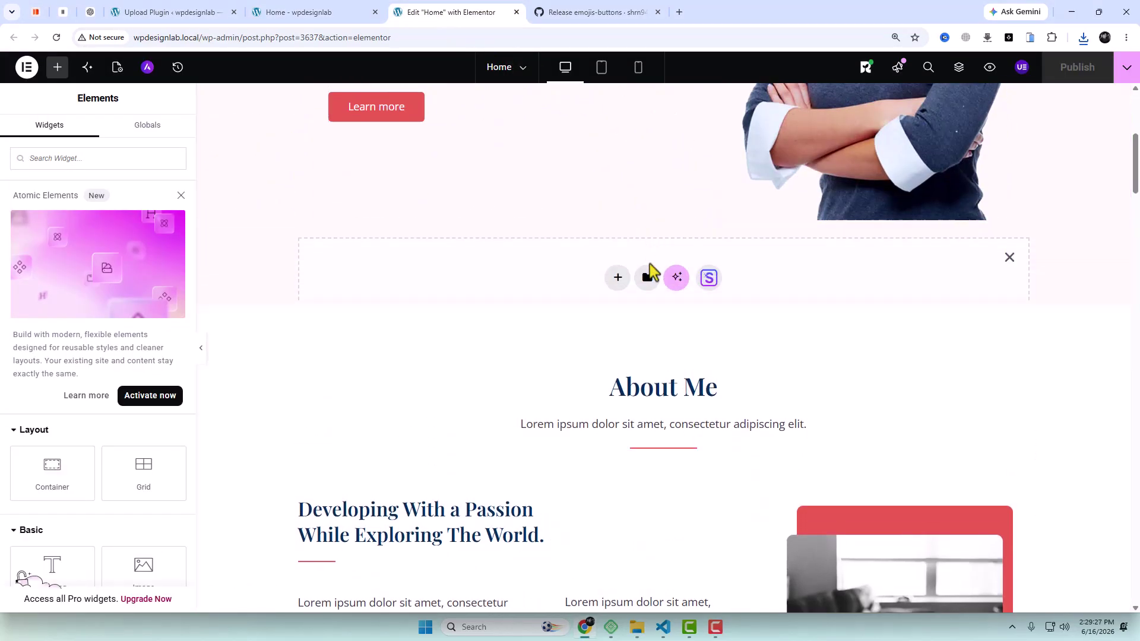
left_click(618, 278)
left_click(613, 316)
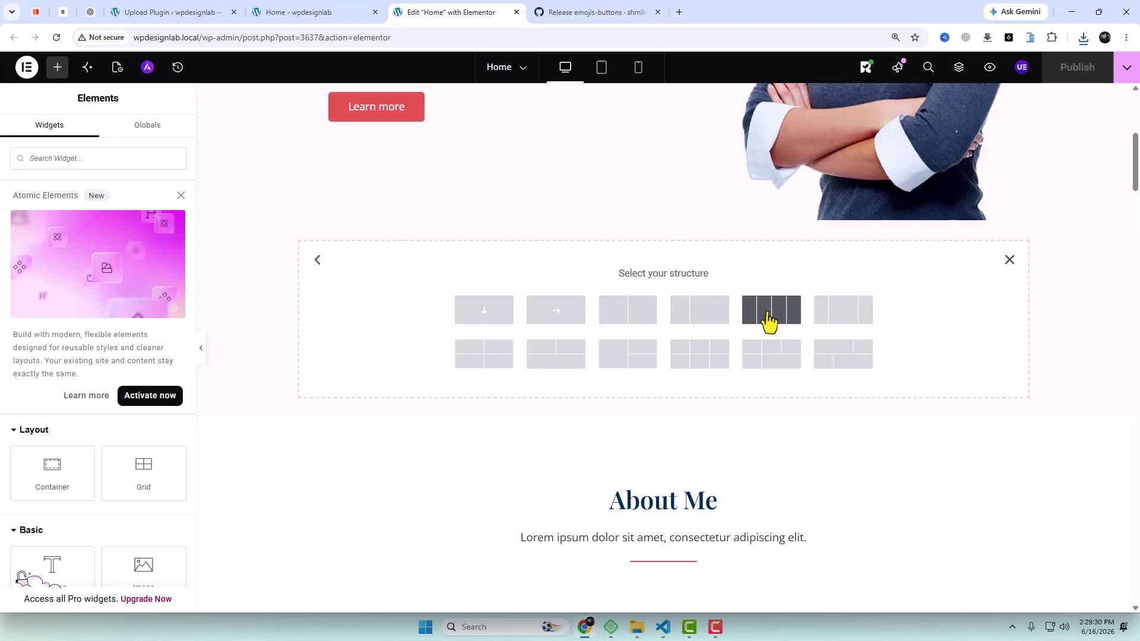
left_click(771, 310)
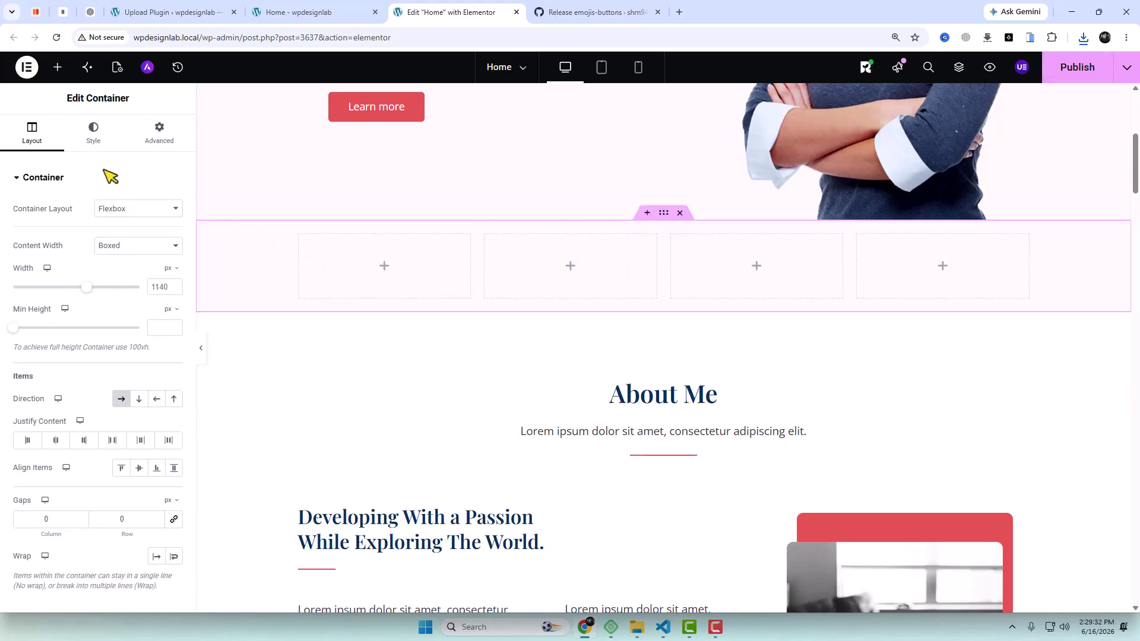
Find the Smiley Hover Button widget and place it in the first column of the new container.
left_click(57, 68)
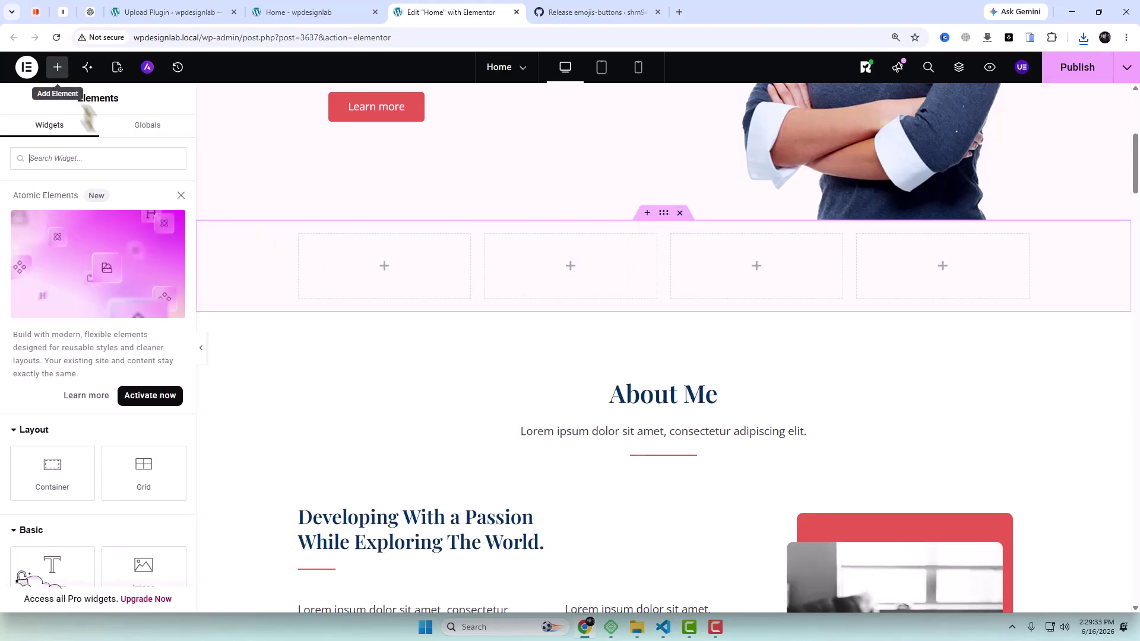
left_click(106, 162)
type("smil")
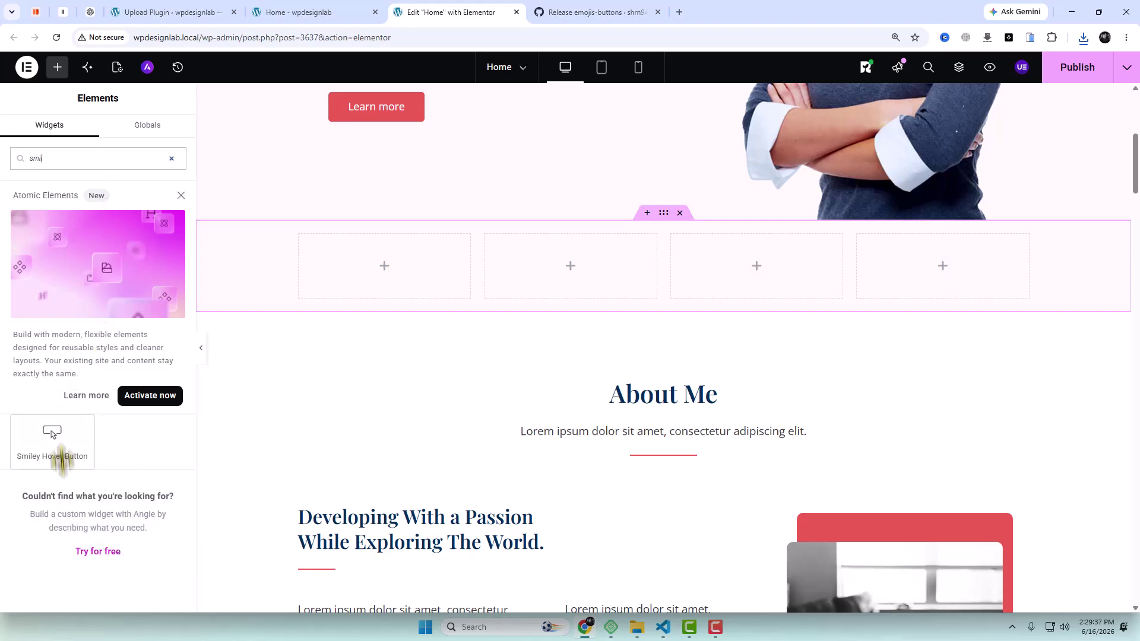
left_click_drag(52, 433, 425, 308)
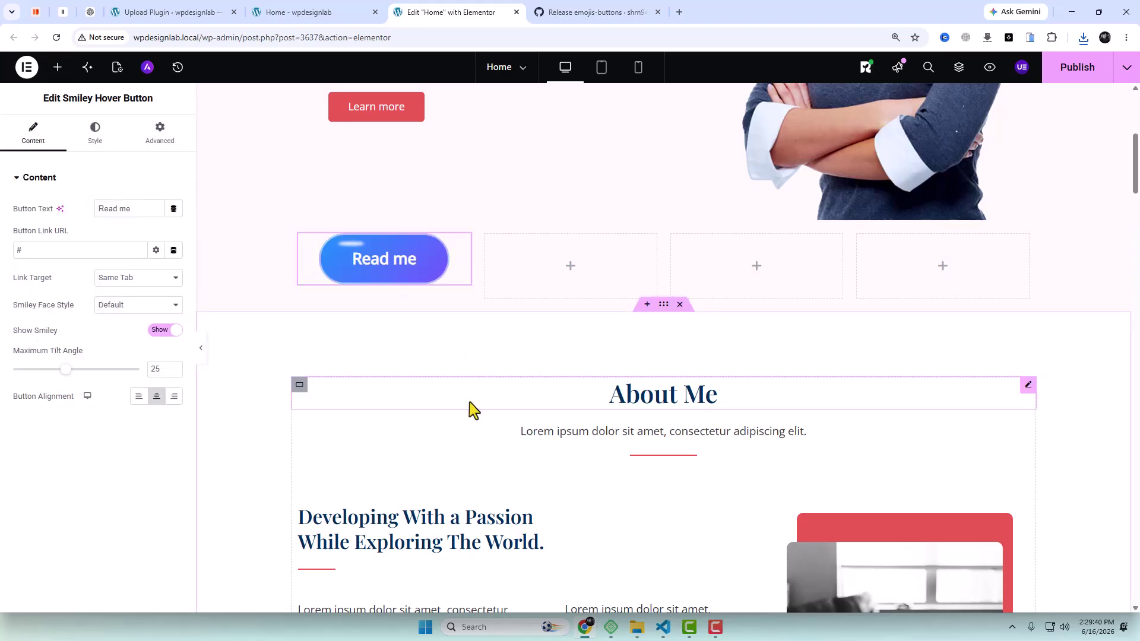
scroll(475, 387, "up", 2)
mouse_move(425, 380)
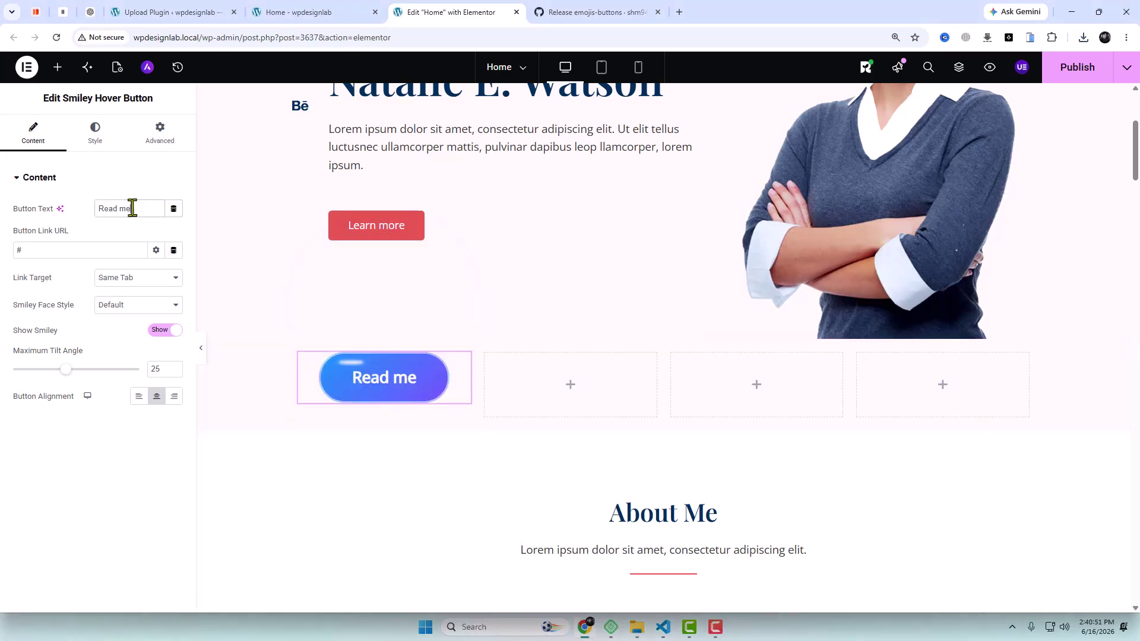
type("Learn More")
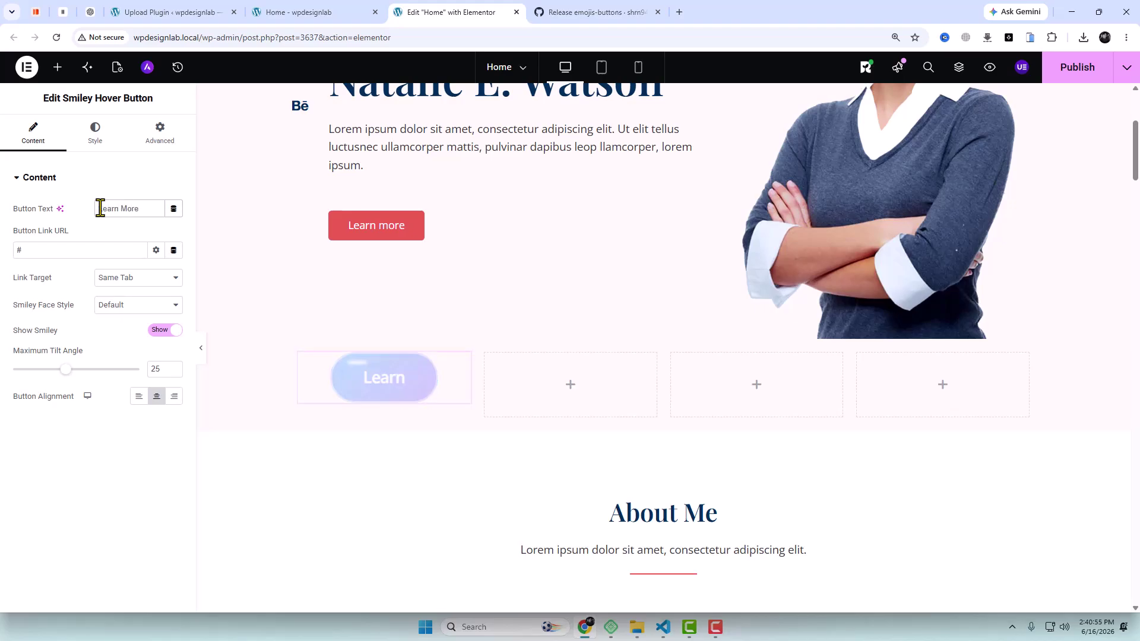
left_click(318, 11)
left_click(203, 37)
key("ctrl+c")
left_click(419, 11)
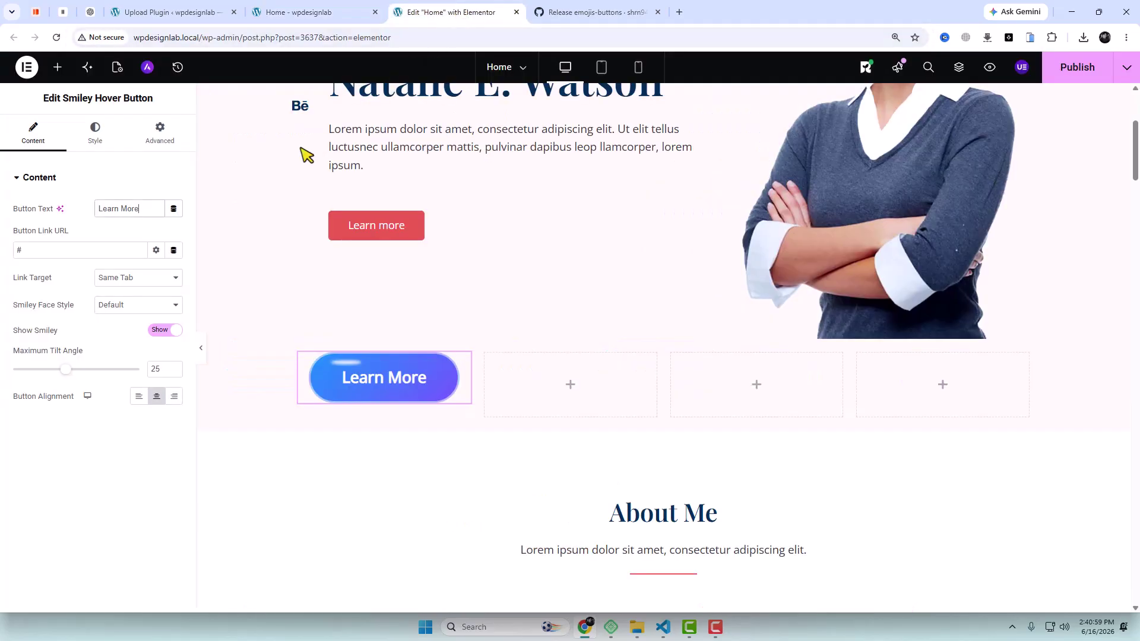
key("ctrl+v")
left_click(141, 277)
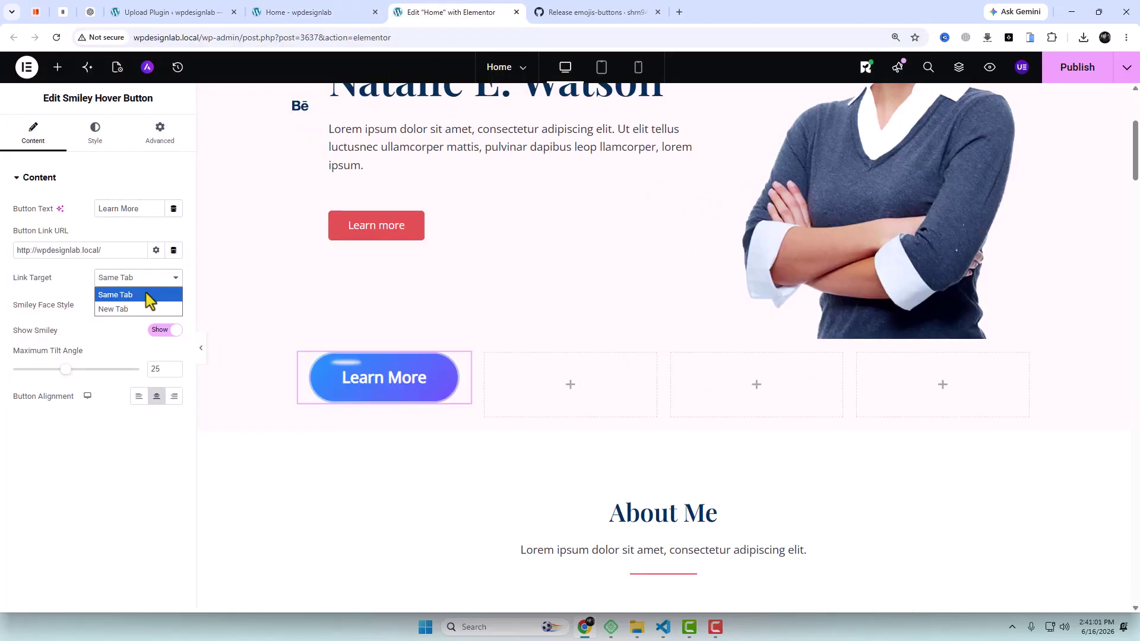
left_click(143, 310)
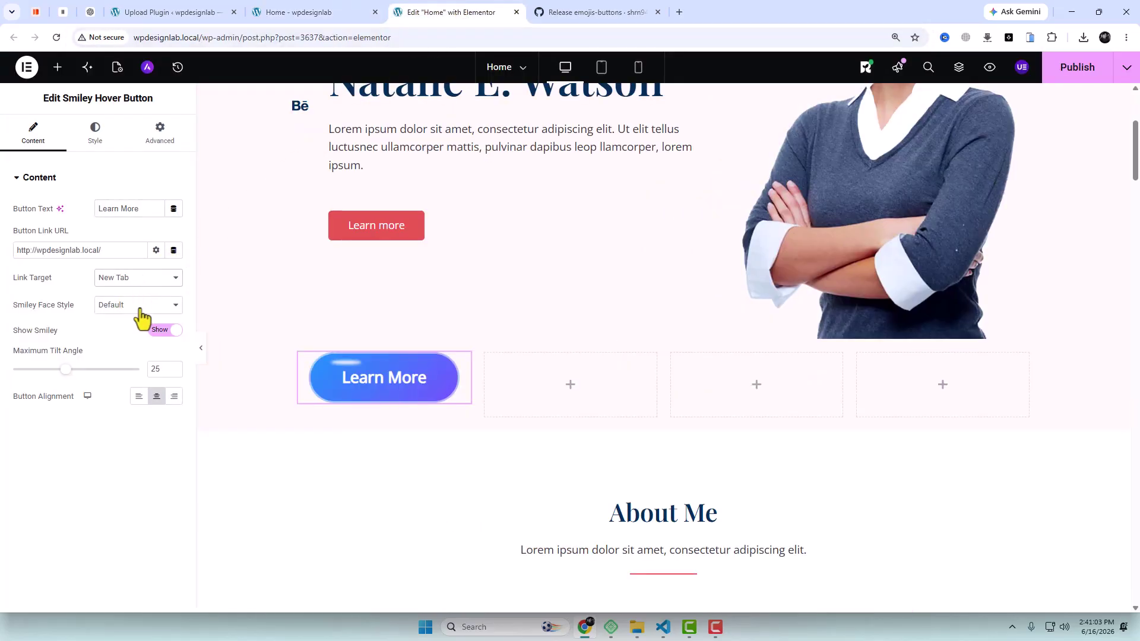
Try the Love smiley face style and preview it on the button.
left_click(139, 306)
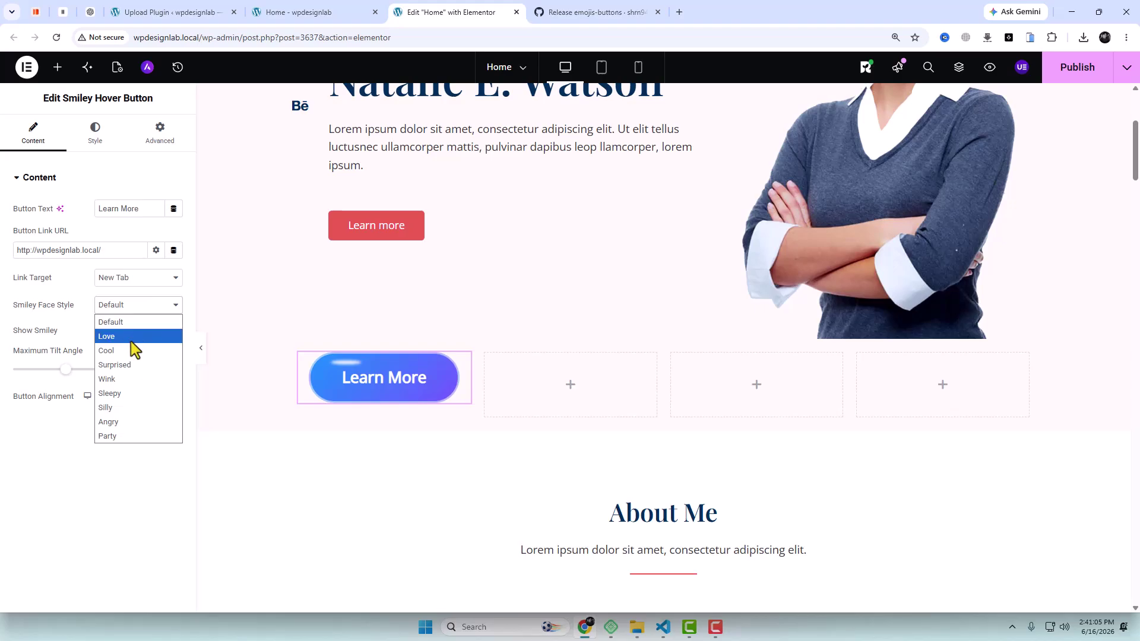
left_click(131, 337)
mouse_move(373, 352)
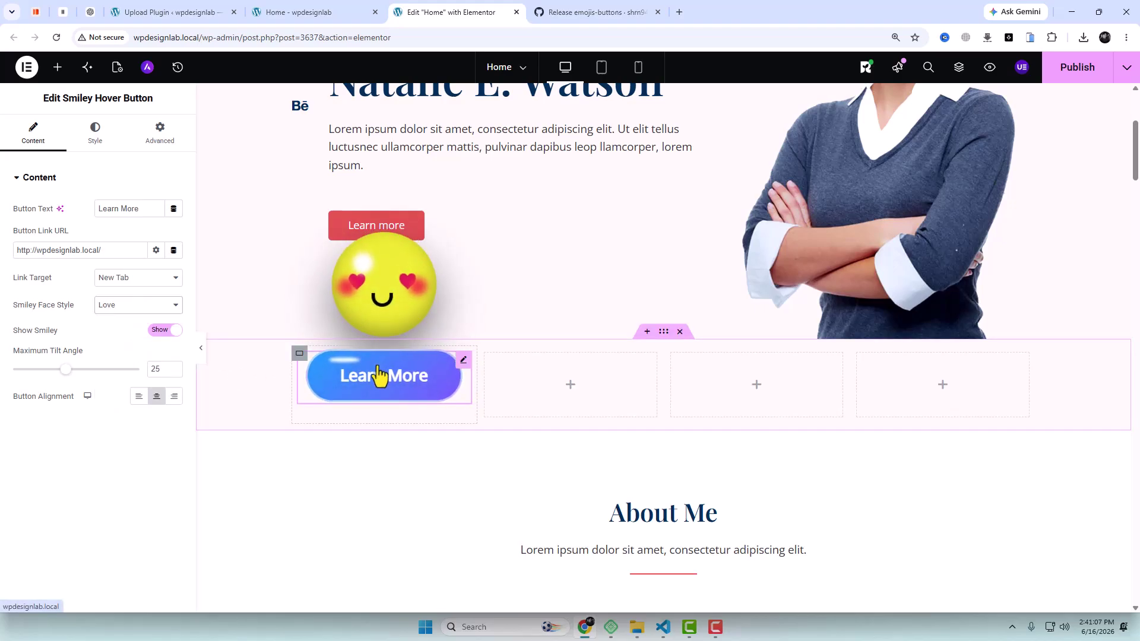
Set the smiley face style to Surprised, preview it, and set the maximum tilt angle to 15.
left_click(146, 308)
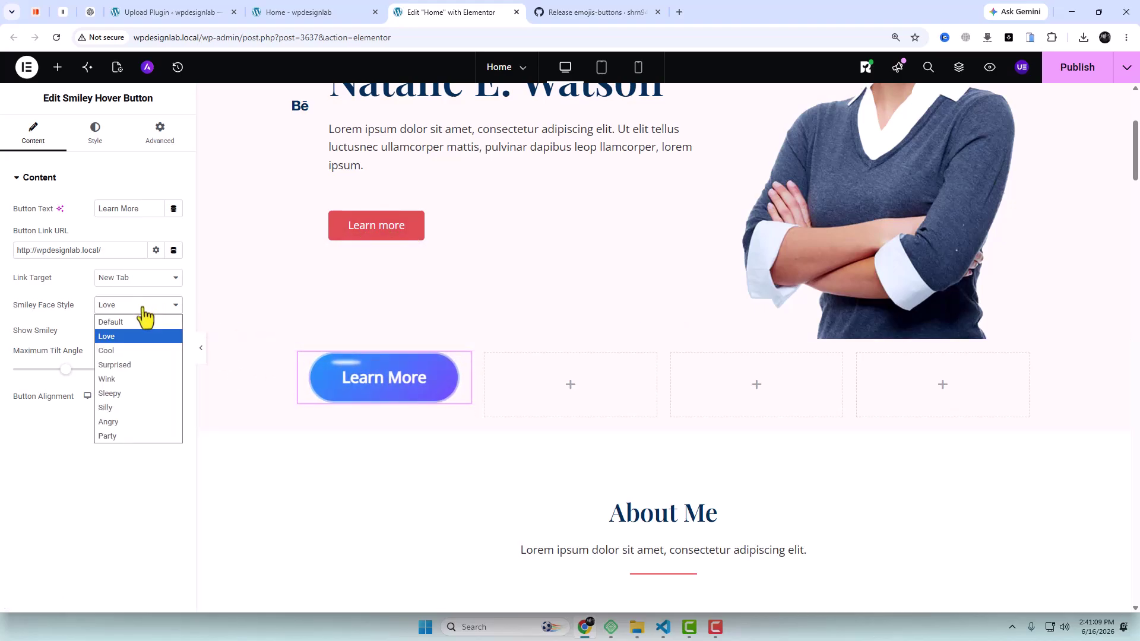
left_click(143, 365)
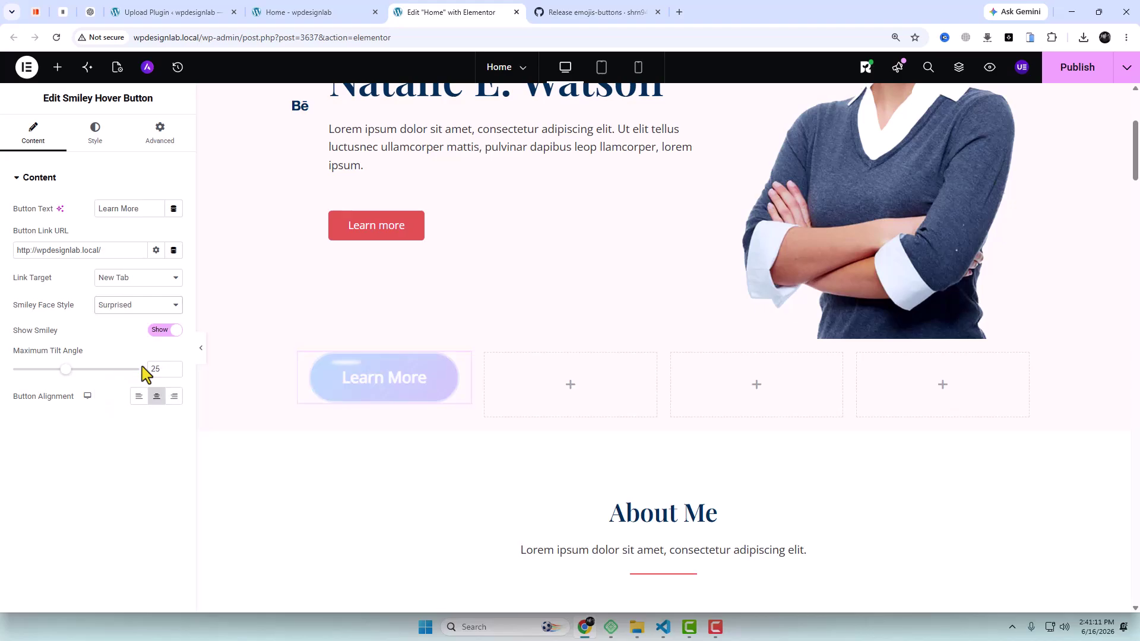
mouse_move(402, 382)
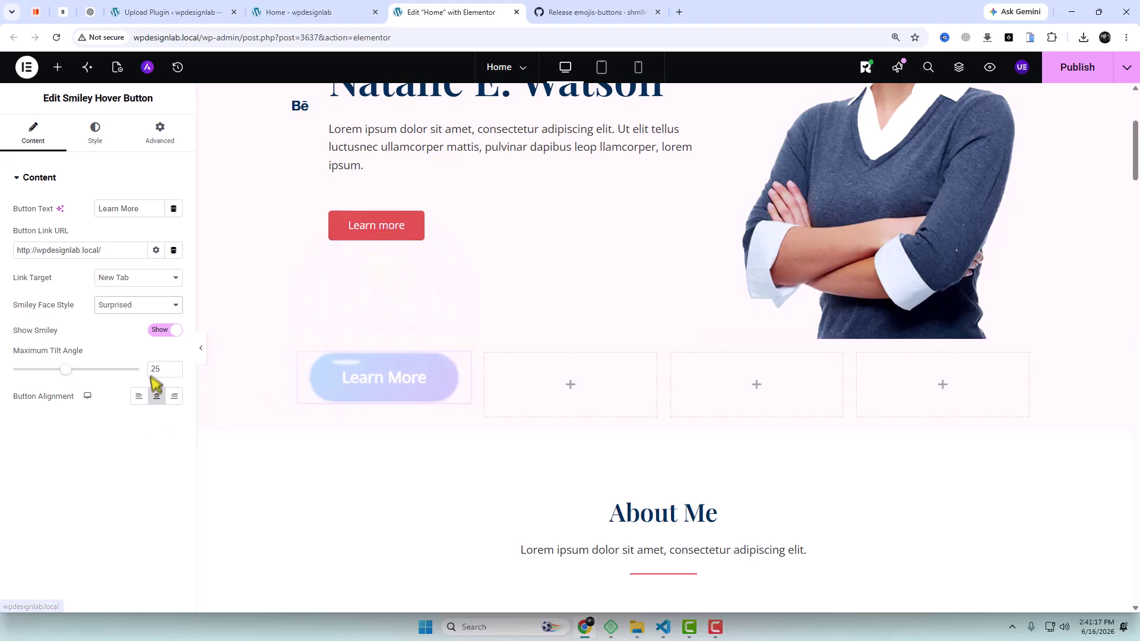
type("1")
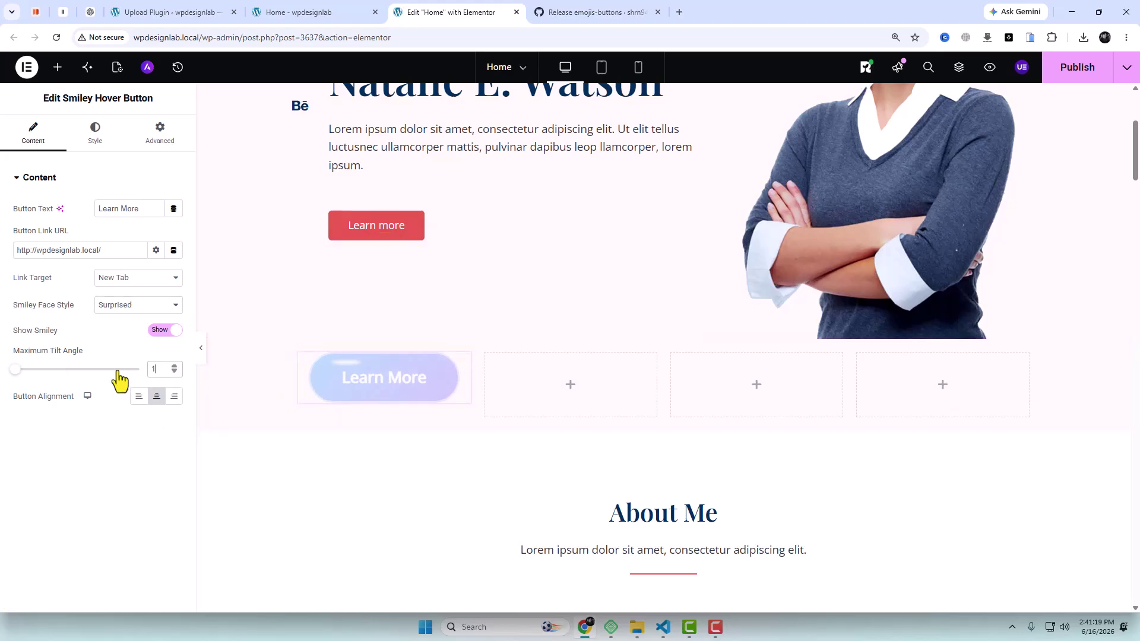
type("5")
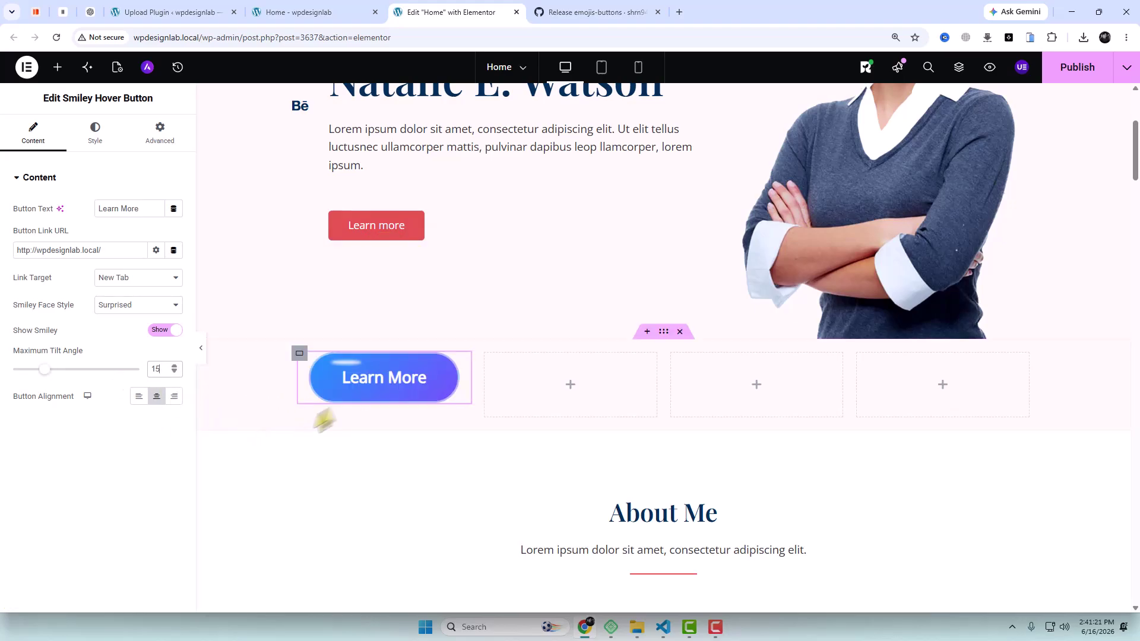
Change the button's text color to the light grey #EFEFEF in its style settings.
left_click(93, 140)
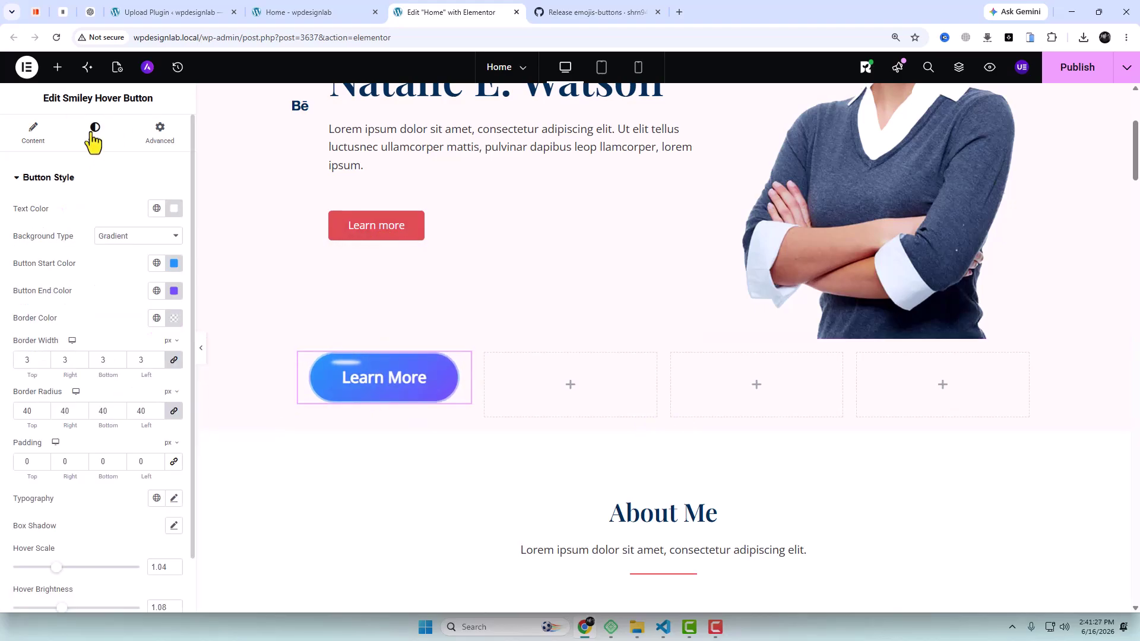
left_click(174, 208)
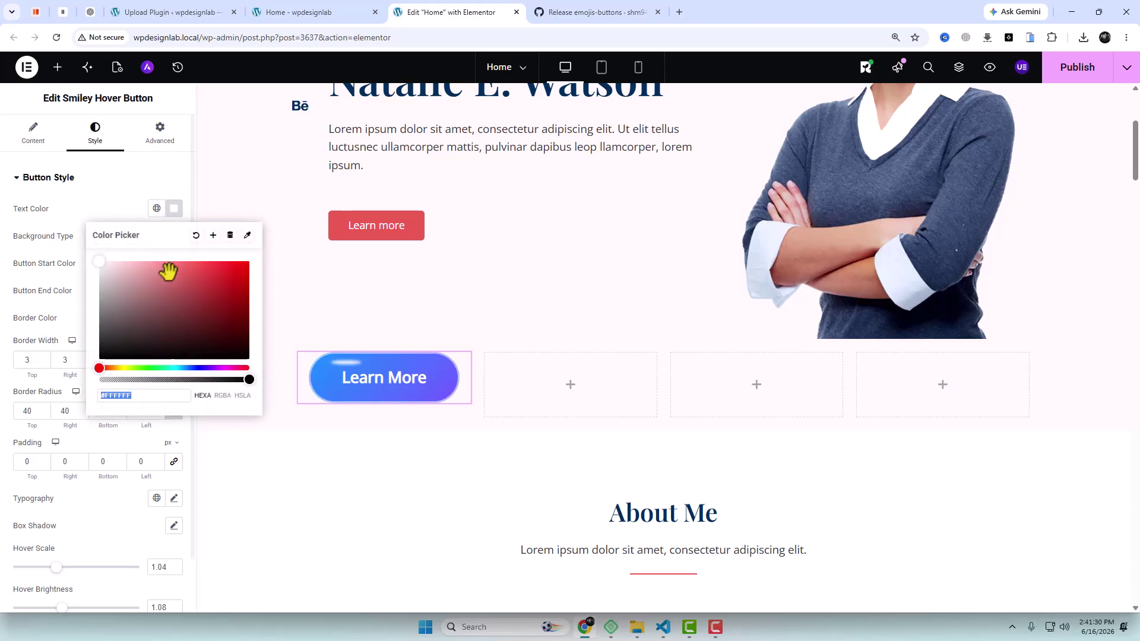
left_click(144, 283)
left_click_drag(105, 283, 95, 276)
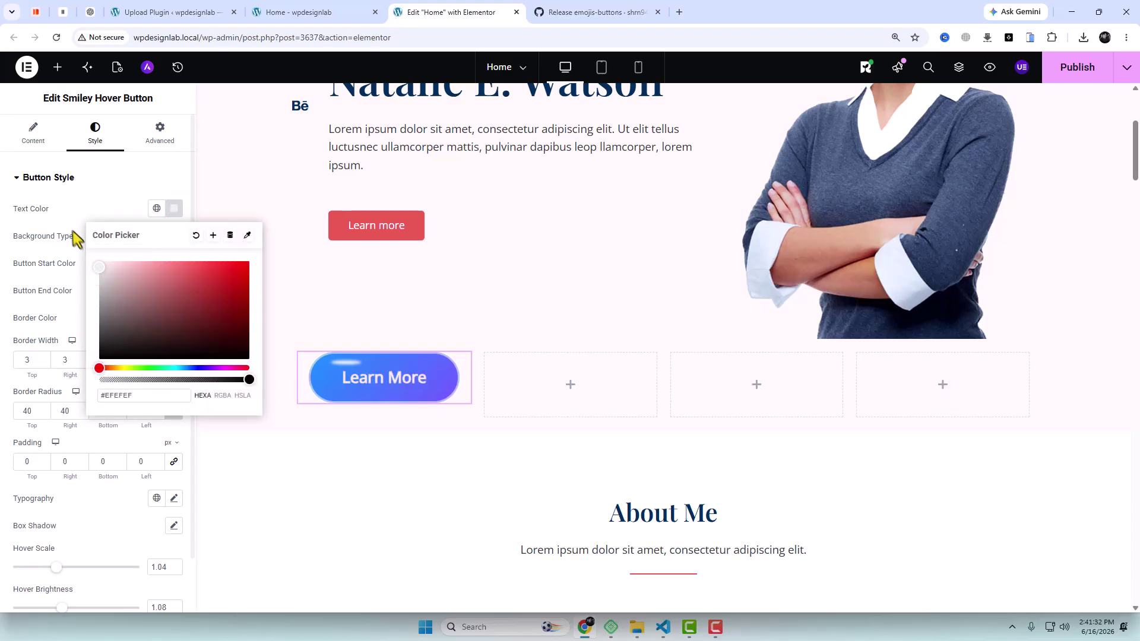
left_click(88, 187)
left_click(85, 191)
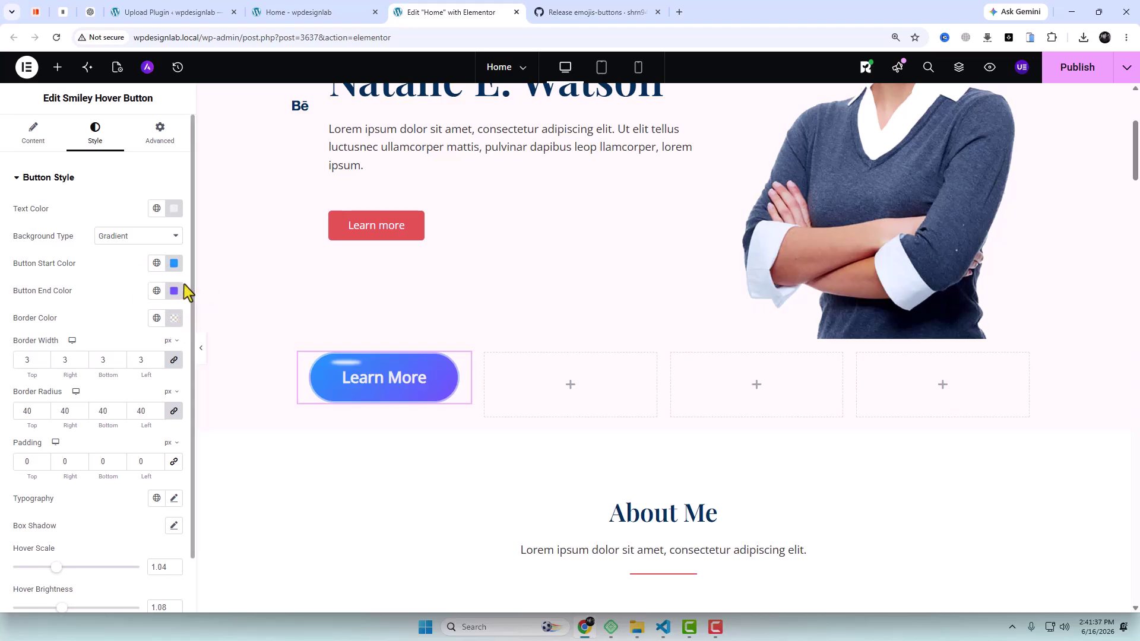
Change the button's gradient to run from a dark blue start color to a muted periwinkle blue end color.
left_click(174, 264)
left_click(231, 352)
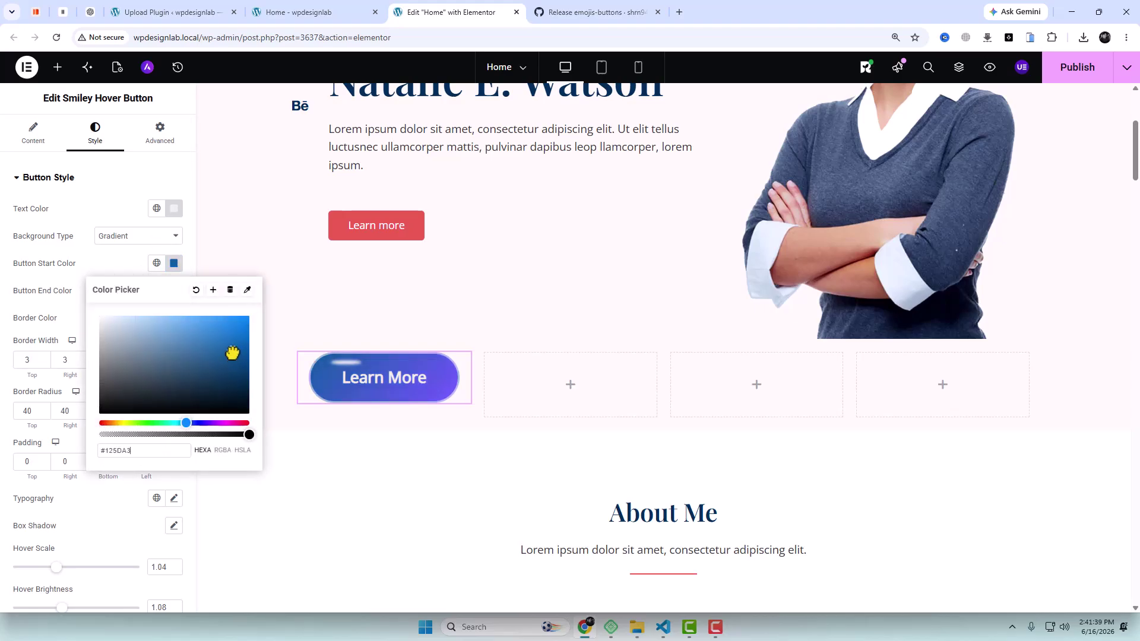
left_click(127, 268)
left_click(174, 290)
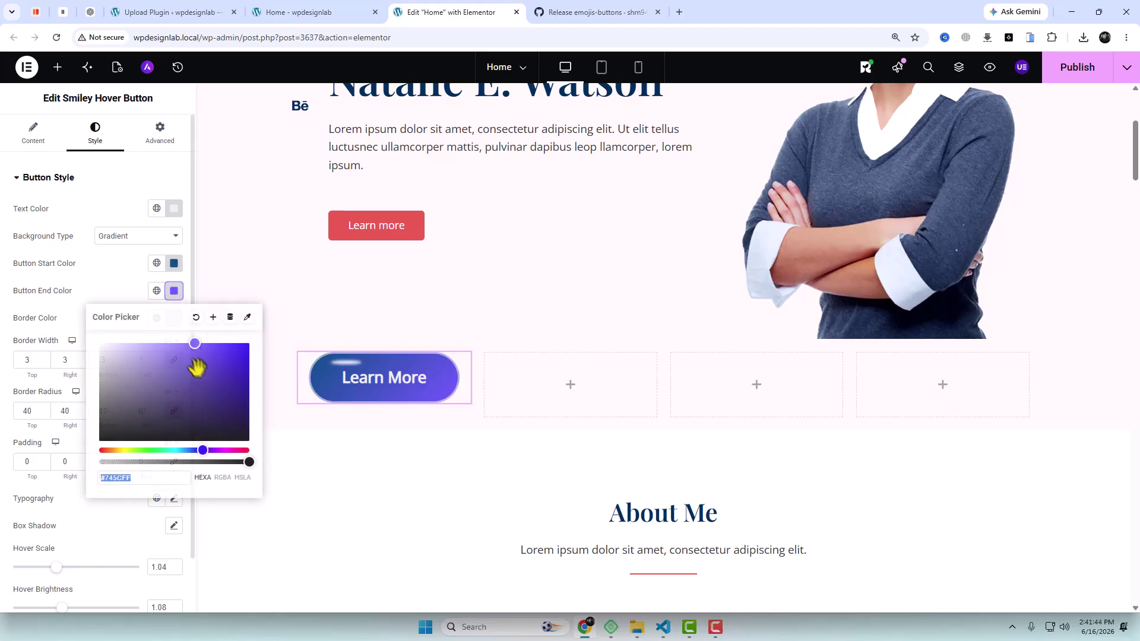
left_click_drag(194, 451, 193, 450)
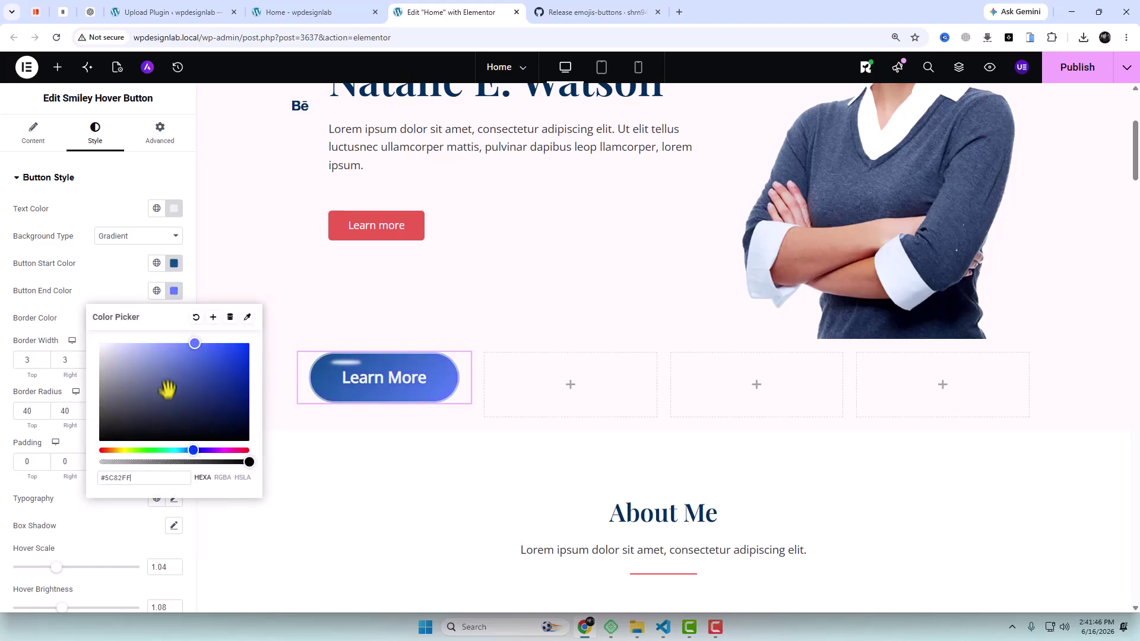
mouse_move(163, 372)
left_mouse_down()
mouse_move(150, 341)
mouse_move(189, 357)
left_mouse_up()
left_click(105, 294)
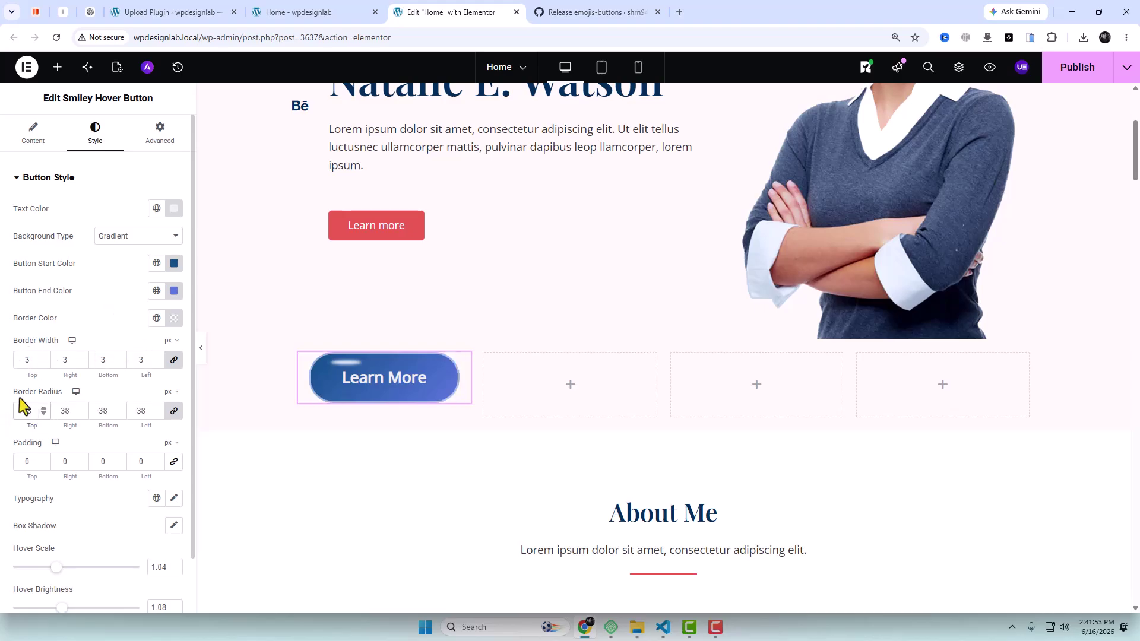
Set the button's typography to a 22 px font size with an uppercase transform.
scroll(112, 451, "down", 1)
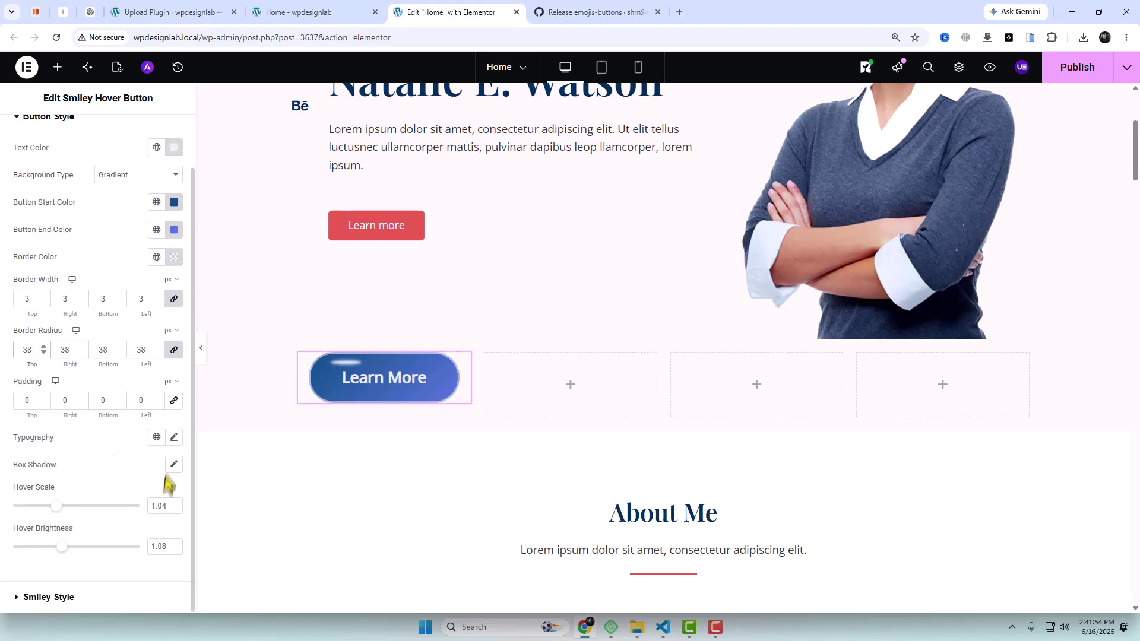
left_click(174, 440)
left_click_drag(26, 369, 37, 369)
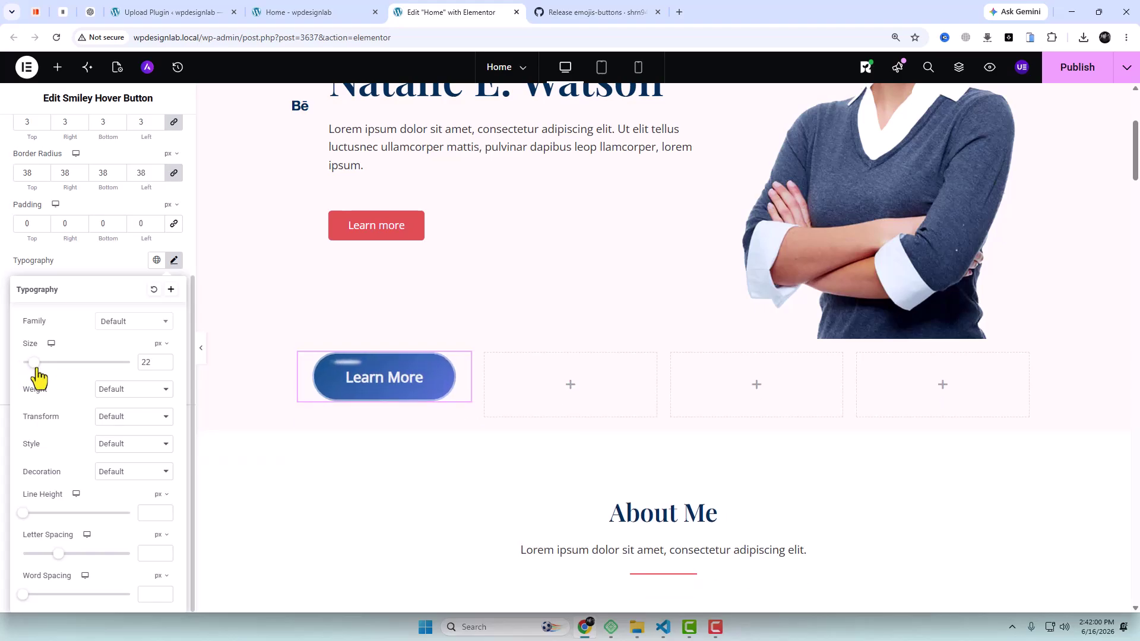
left_click(113, 418)
left_click(122, 447)
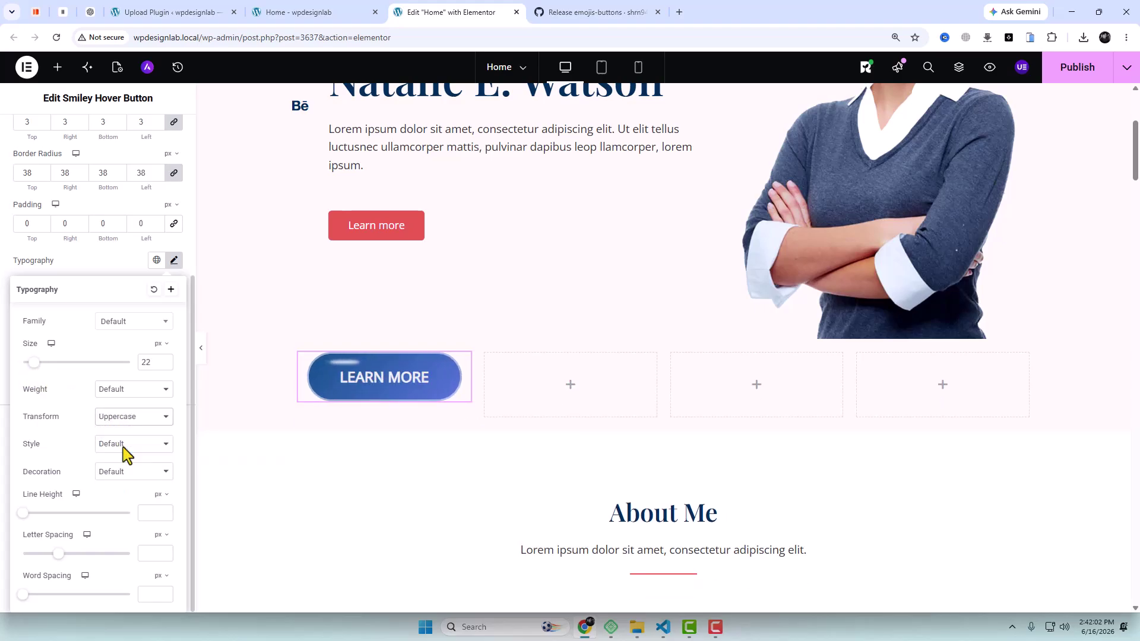
left_click(111, 262)
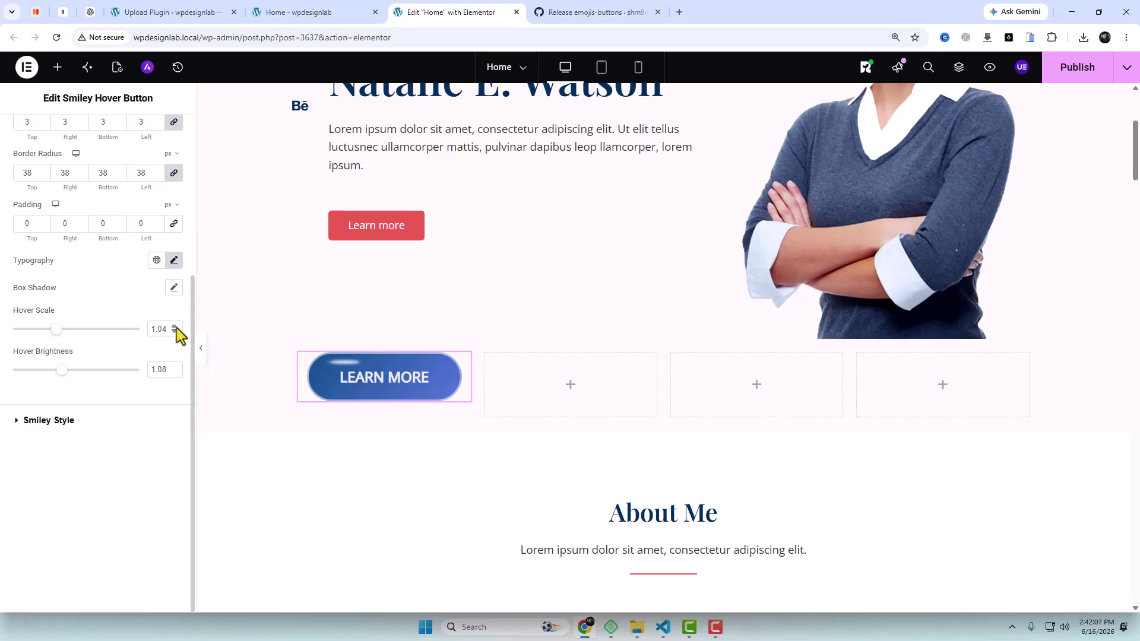
Set the smiley color to the soft yellow #EAE35E in the smiley style settings.
scroll(176, 327, "up", 3)
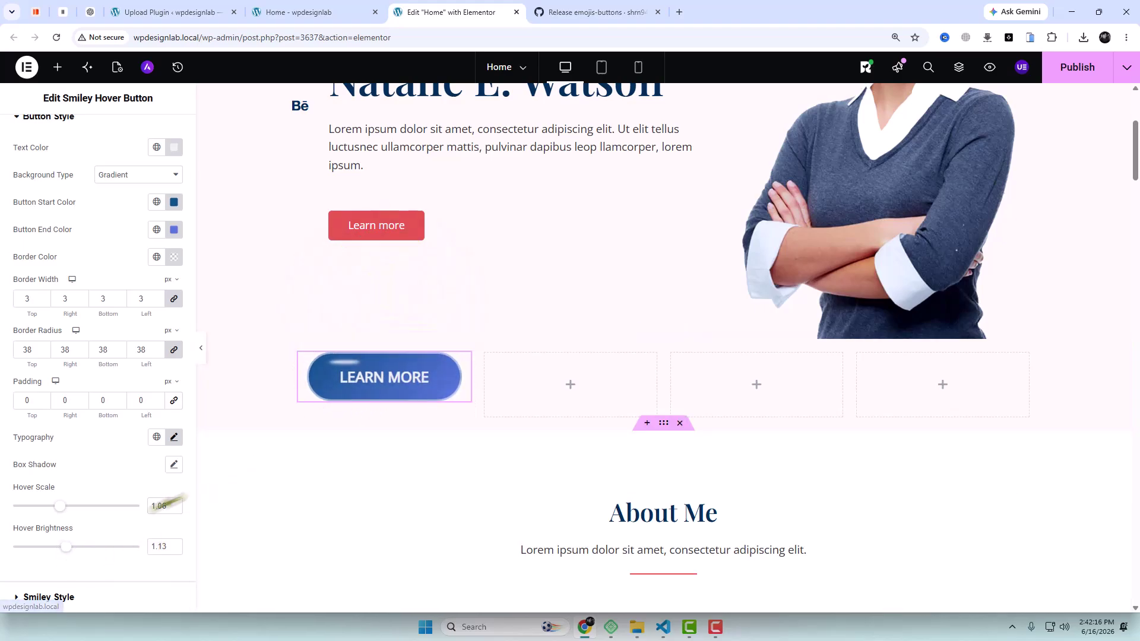
left_click(18, 600)
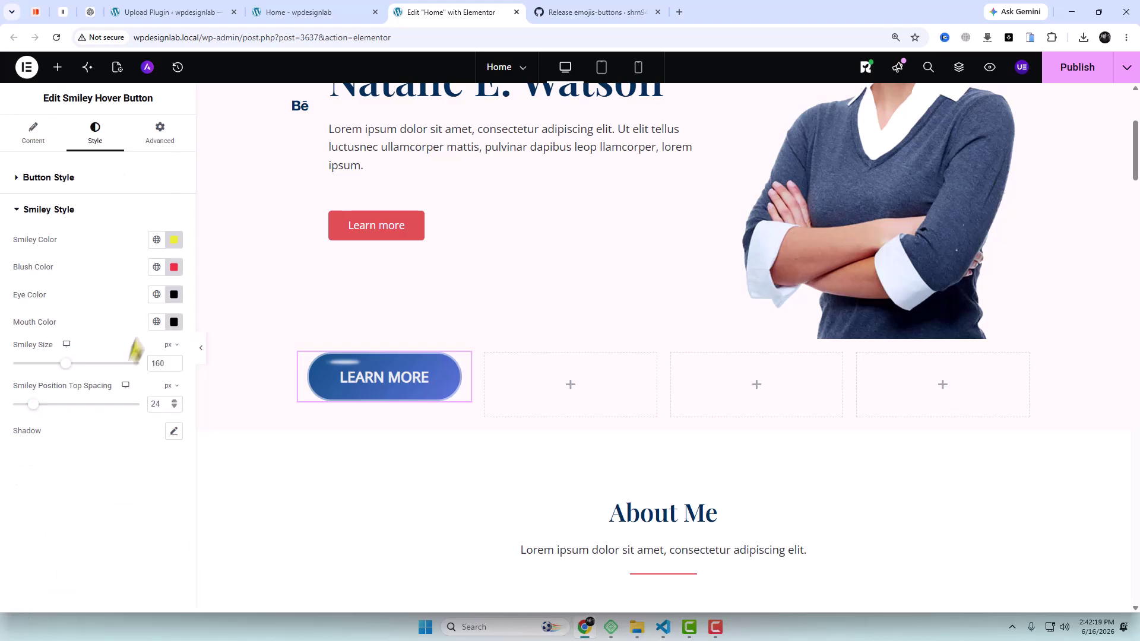
left_click(174, 241)
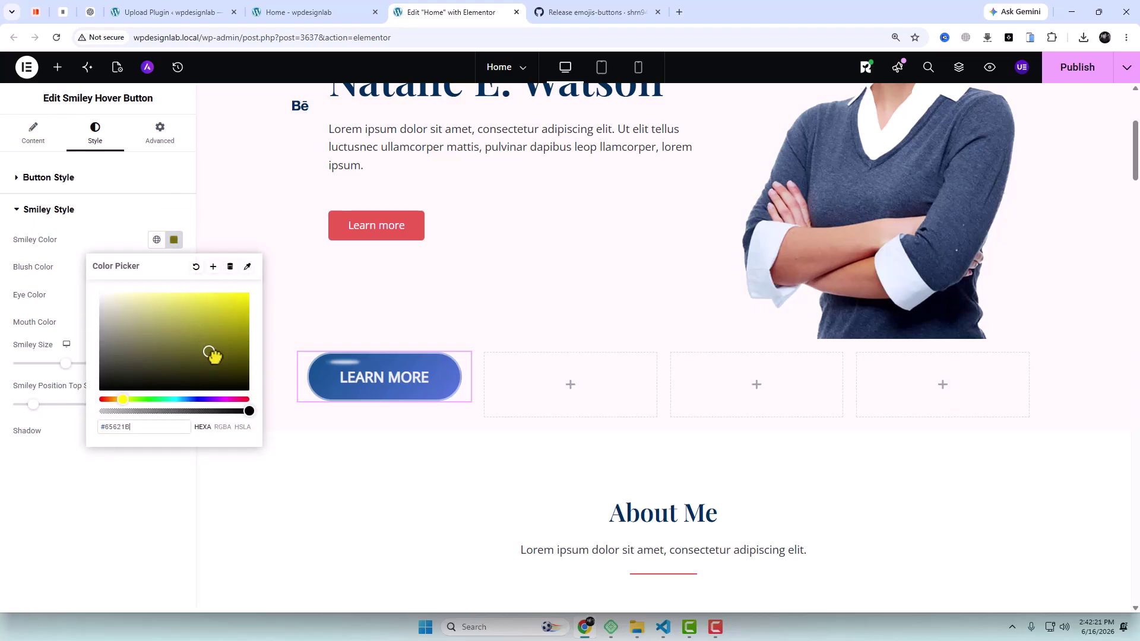
left_click(189, 300)
left_click_drag(189, 302, 188, 300)
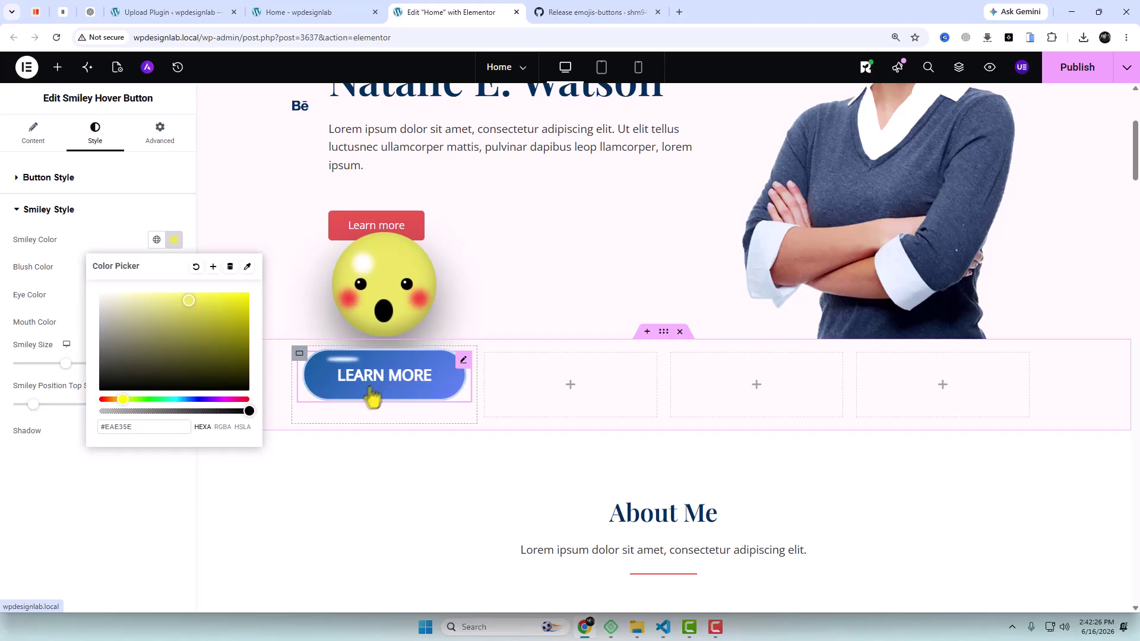
left_click(145, 499)
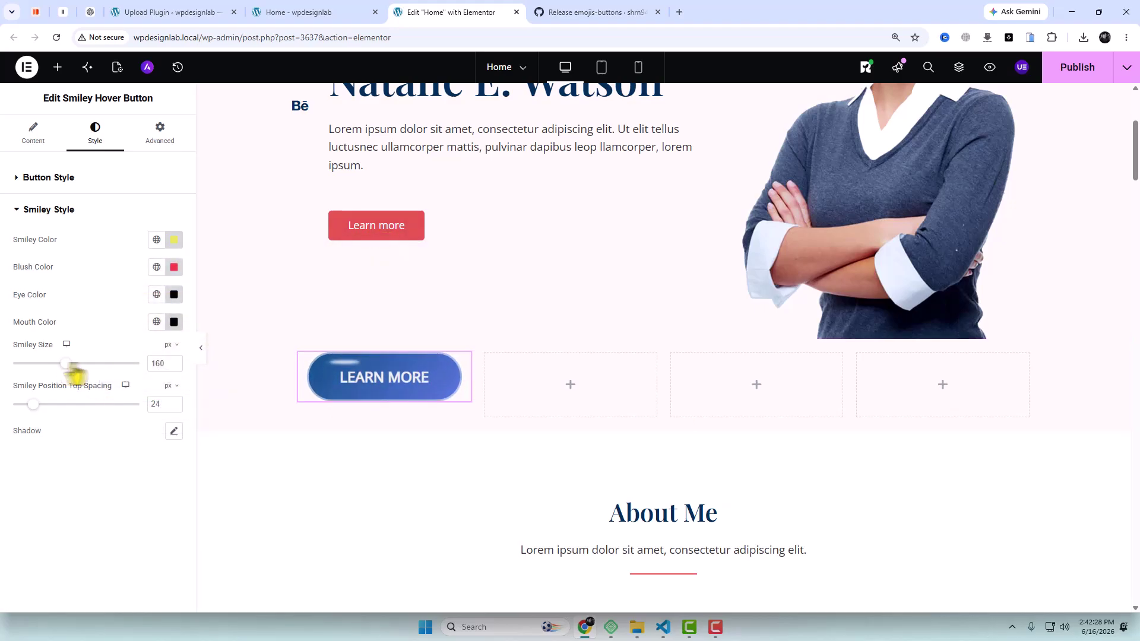
Adjust the smiley size to 144 px while previewing the smiley on the button.
mouse_move(445, 386)
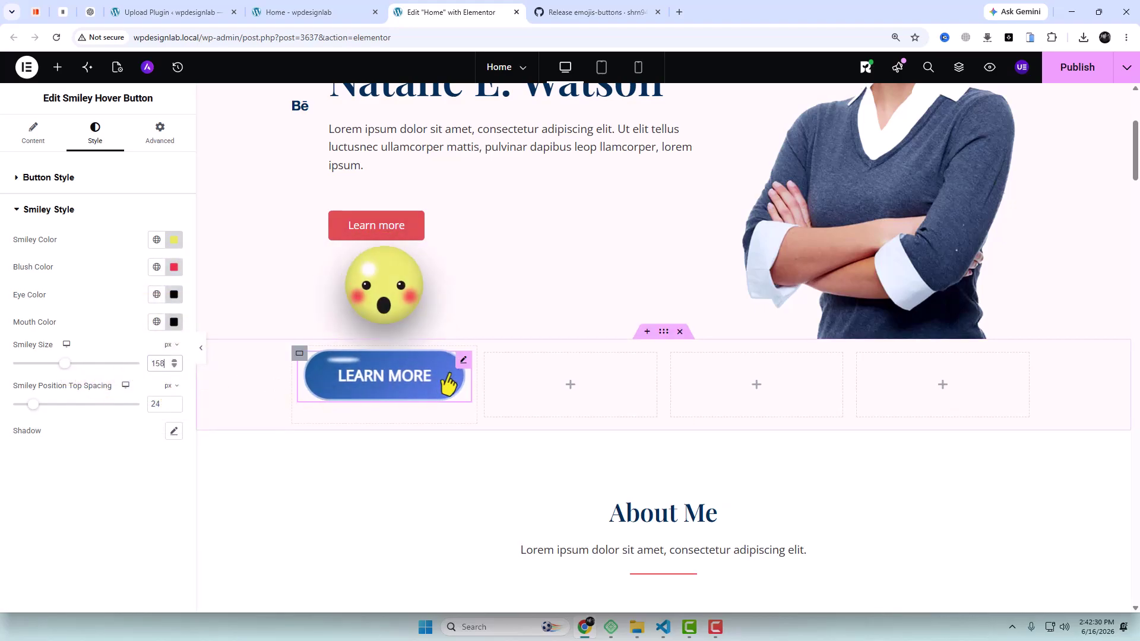
key("Down")
key("Down")
key("Down")
key("Down")
key("Down")
key("Down")
key("Down")
key("Down")
key("Down")
key("Down")
key("Down")
key("Down")
key("Down")
key("Down")
key("Down")
key("Down")
key("Down")
key("Down")
key("Down")
key("Down")
key("Up")
key("Up")
key("Up")
key("Up")
key("Up")
key("Up")
key("Up")
key("Up")
key("Up")
key("Up")
key("Up")
key("Up")
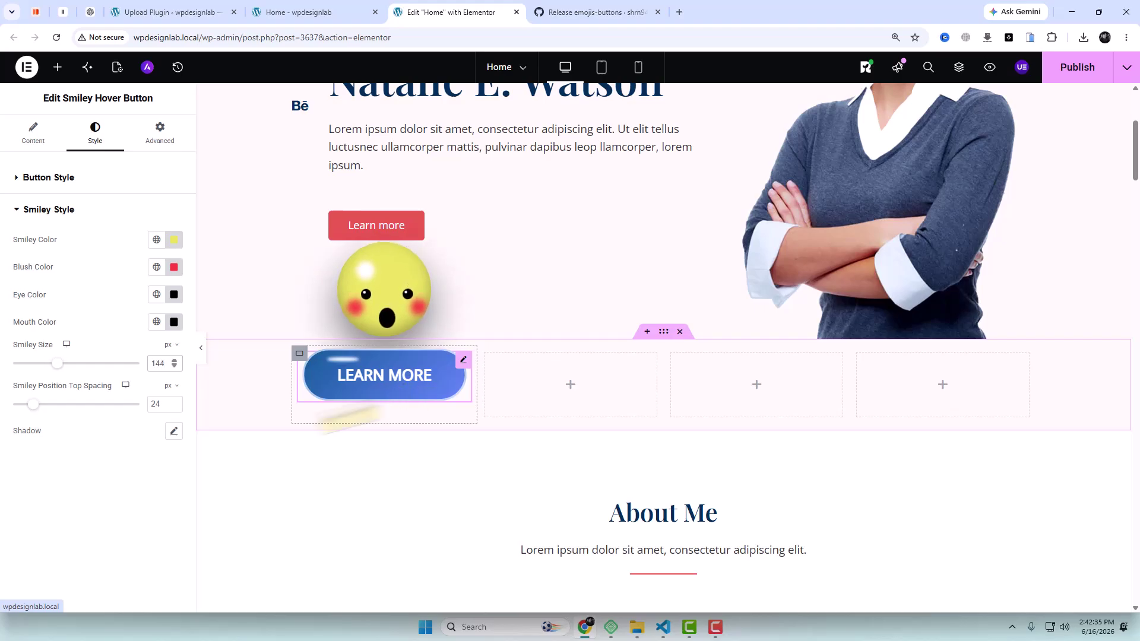
Reduce the smiley's top position spacing to 20 px while previewing it on the button.
mouse_move(359, 403)
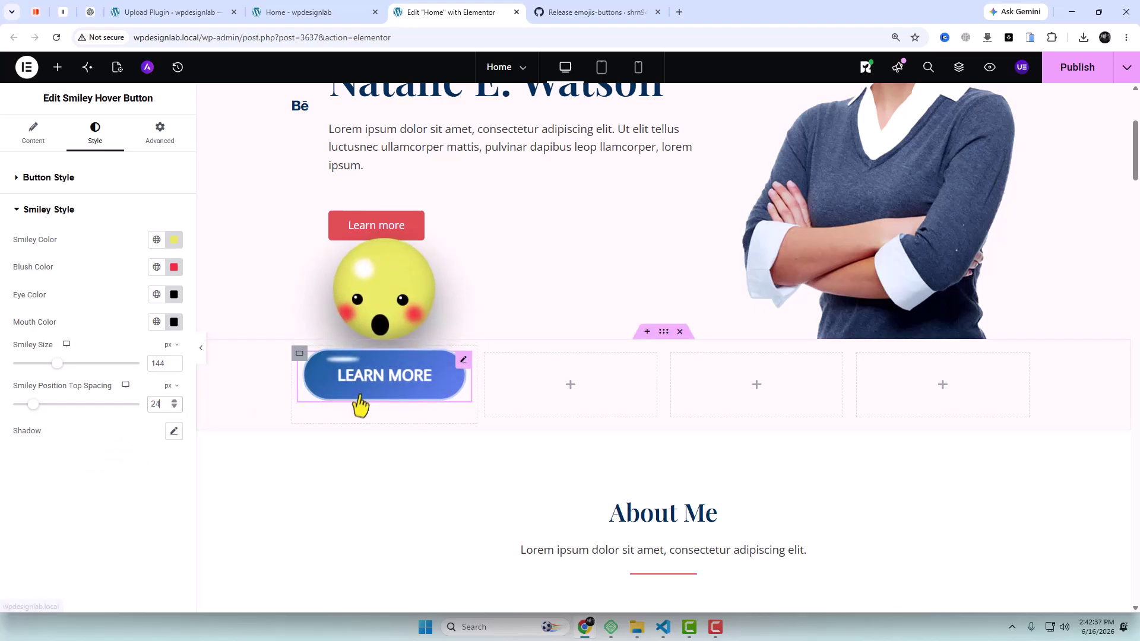
key("Down")
key("Down")
key("Down")
key("Down")
key("Down")
key("Down")
key("Down")
key("Down")
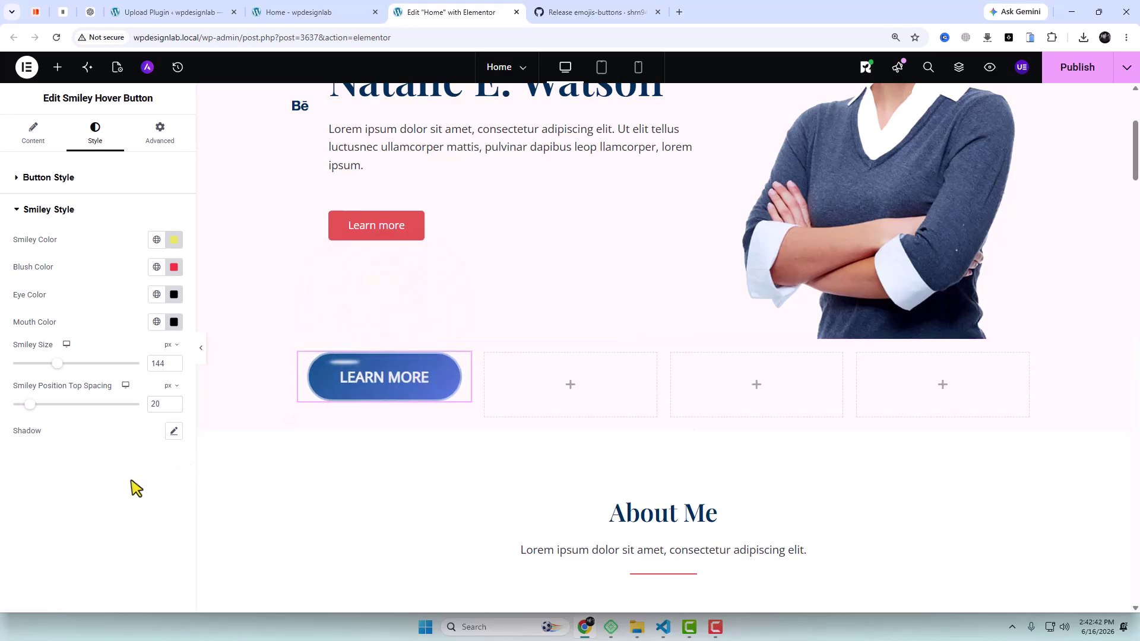
Duplicate the Smiley Hover Button into the three empty columns so each of the four columns holds one.
right_click(394, 380)
left_click(454, 324)
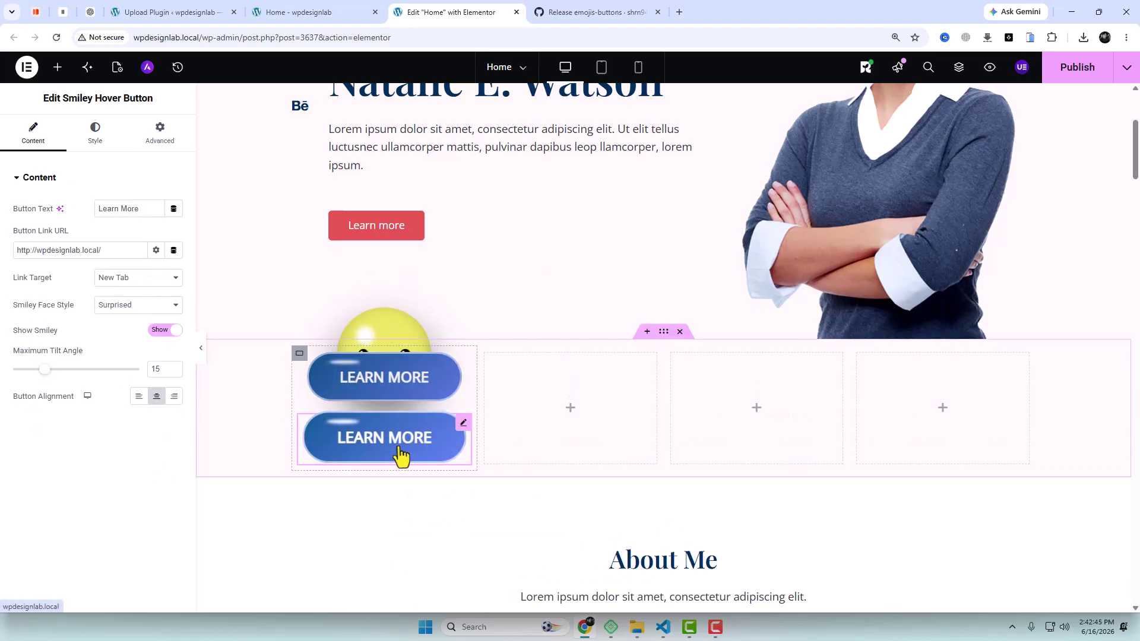
left_click_drag(400, 454, 542, 386)
right_click(542, 395)
left_click(579, 326)
left_click_drag(579, 436, 896, 413)
right_click(754, 385)
left_click(787, 321)
Set the second button's smiley face style to Love.
left_click(604, 387)
left_click(145, 307)
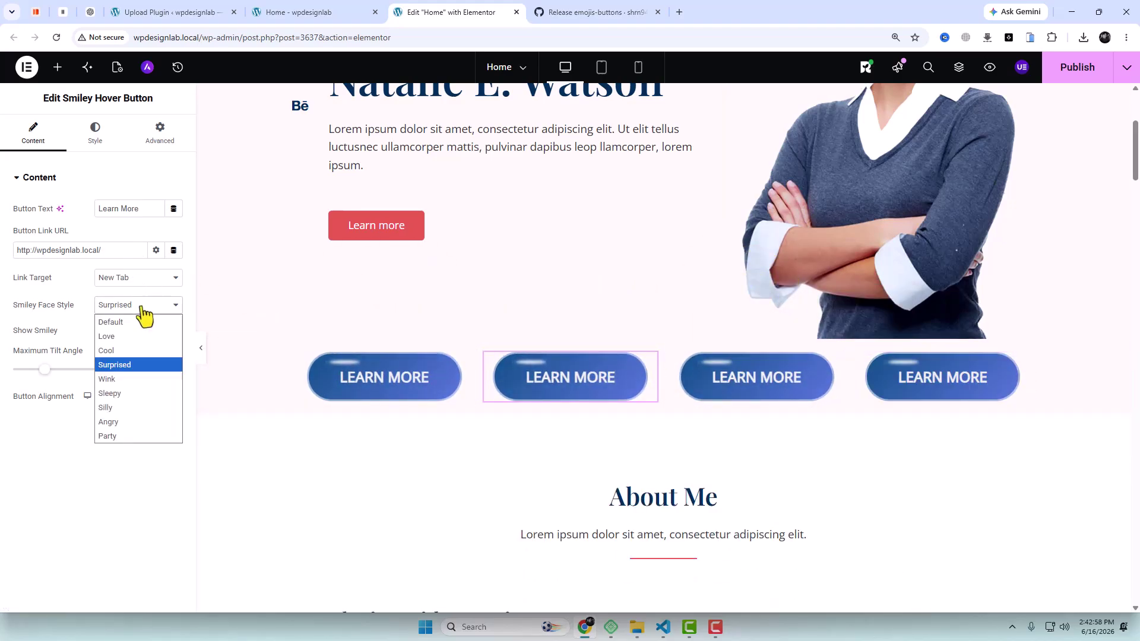
left_click(145, 341)
Set the third button's smiley face style to Cool and its text to "About Us".
left_click(772, 392)
left_click(143, 305)
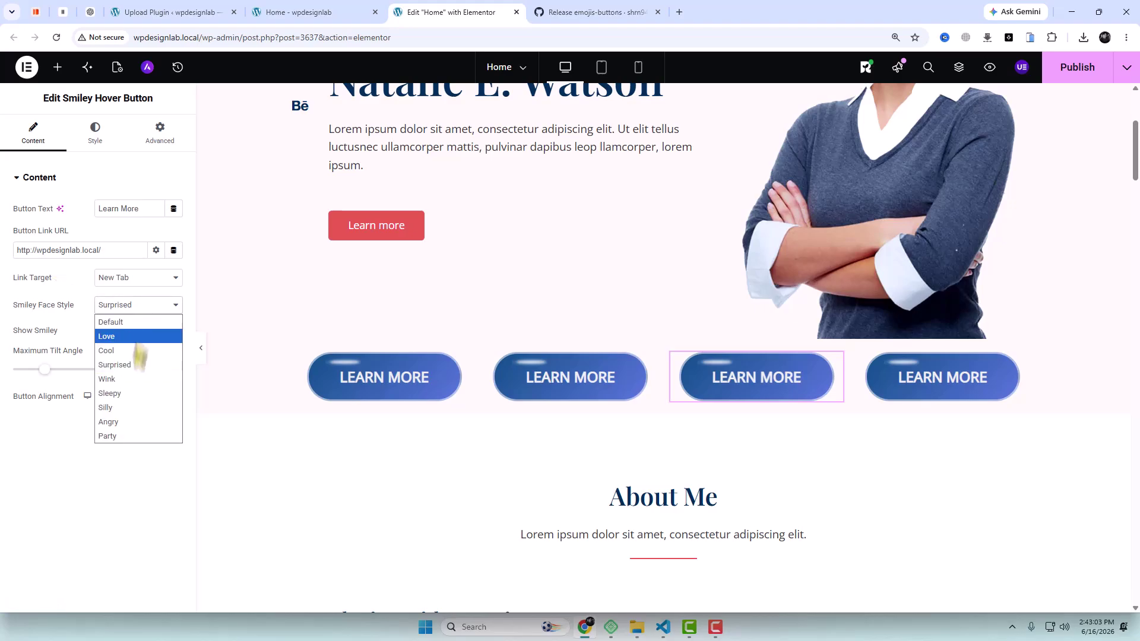
left_click(142, 357)
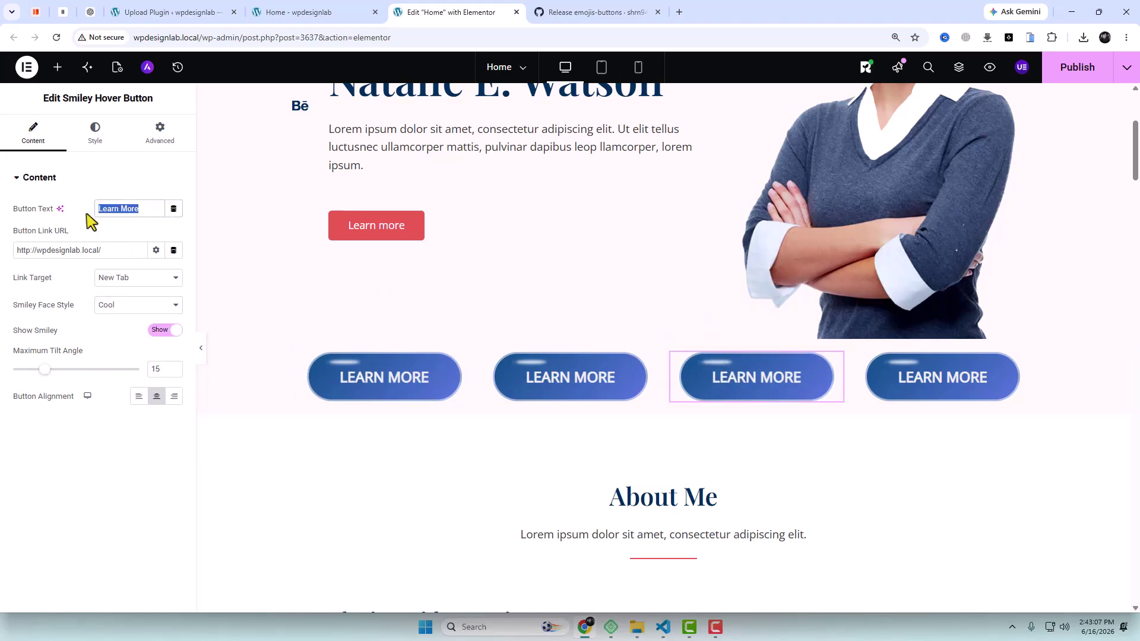
type("About Us")
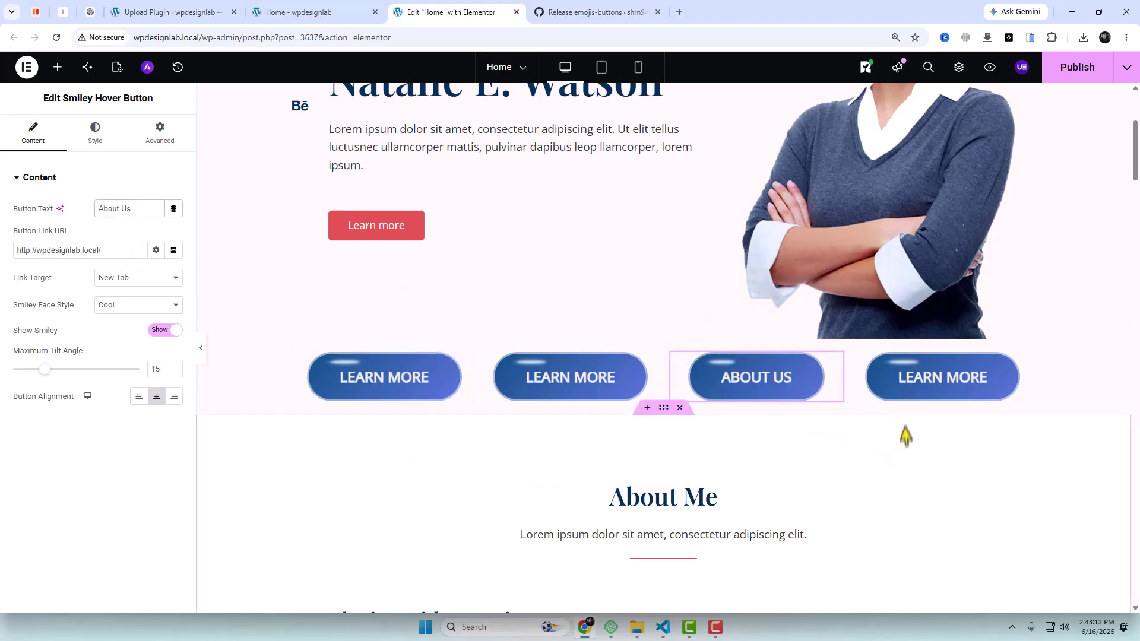
Set the fourth button's smiley face style to Cool and its text to "Contact".
left_click(927, 389)
left_click(143, 305)
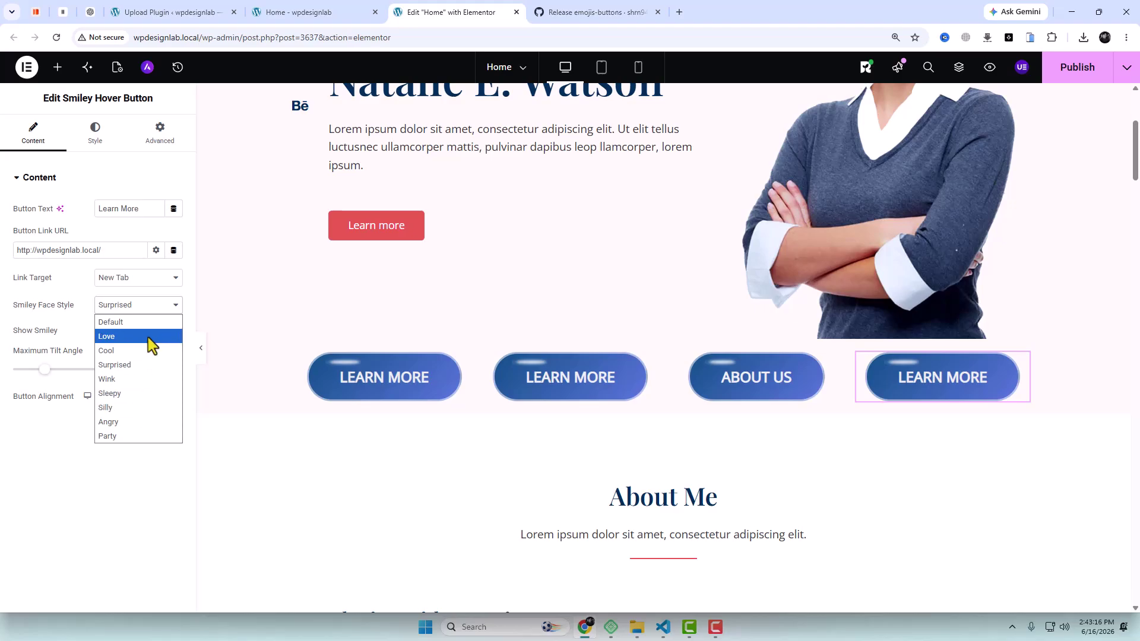
left_click(146, 349)
left_click_drag(145, 209, 25, 211)
type("Contac")
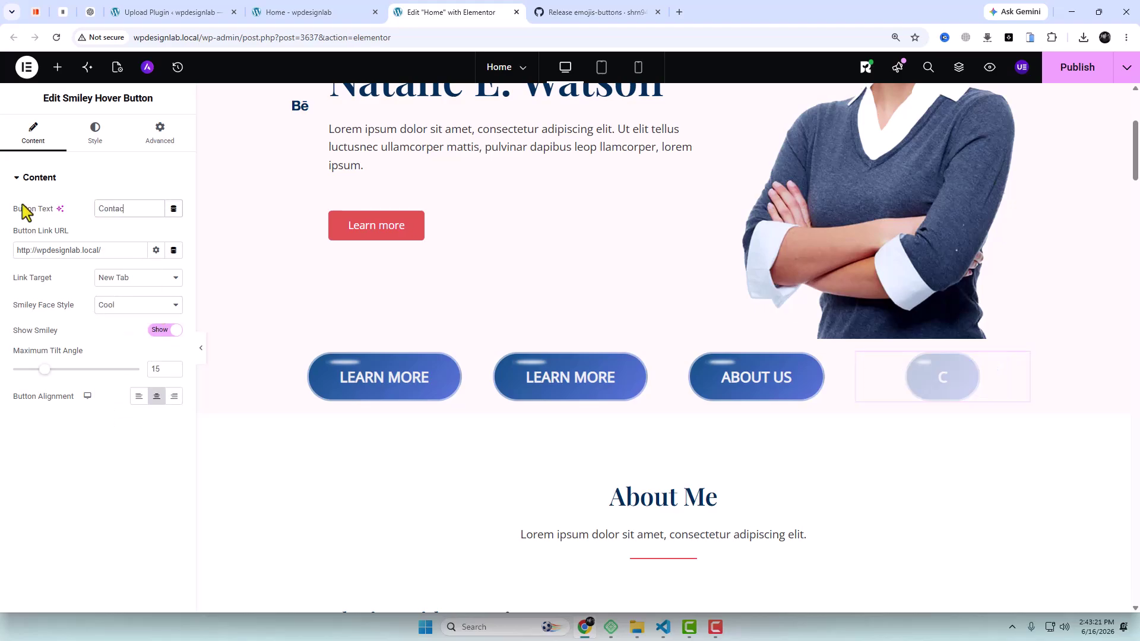
type("t")
Change the second button's text to "More Info" and publish the page.
left_click(522, 386)
left_click_drag(149, 209, 61, 215)
type("Mor")
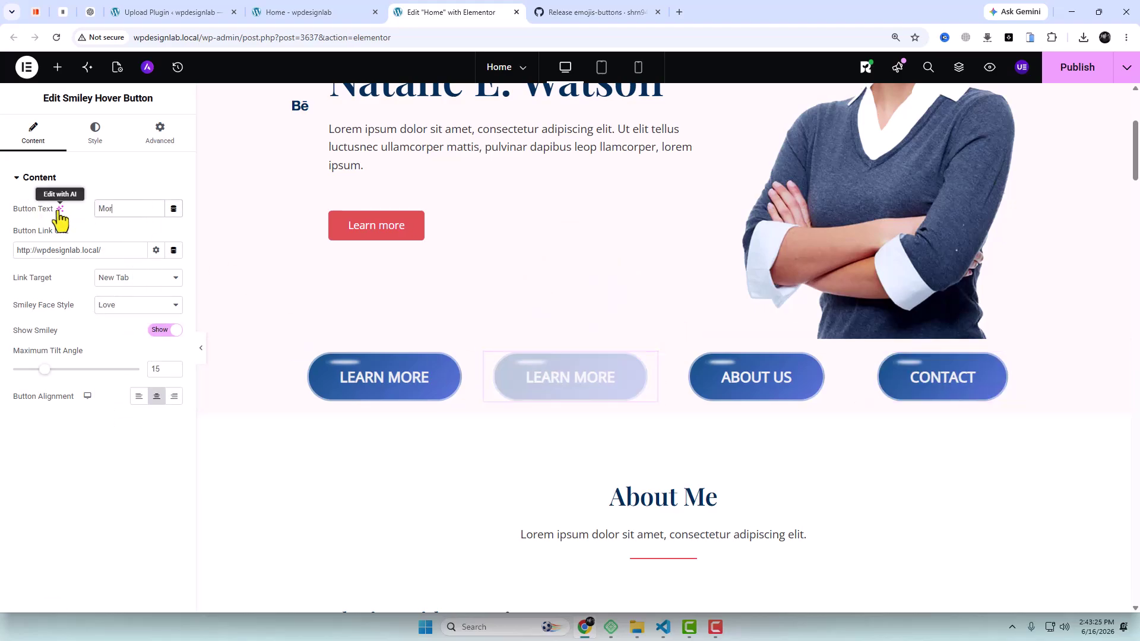
type("e Info")
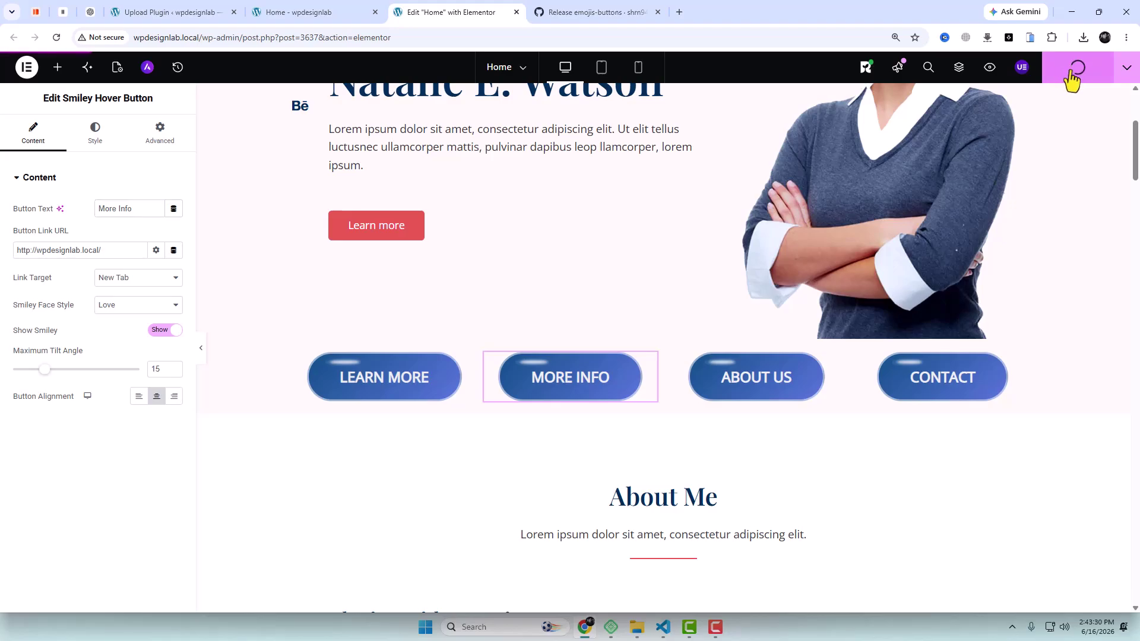
Preview the Home page and check the smiley hover effects on the Learn More, More Info and About Us buttons.
left_click(990, 68)
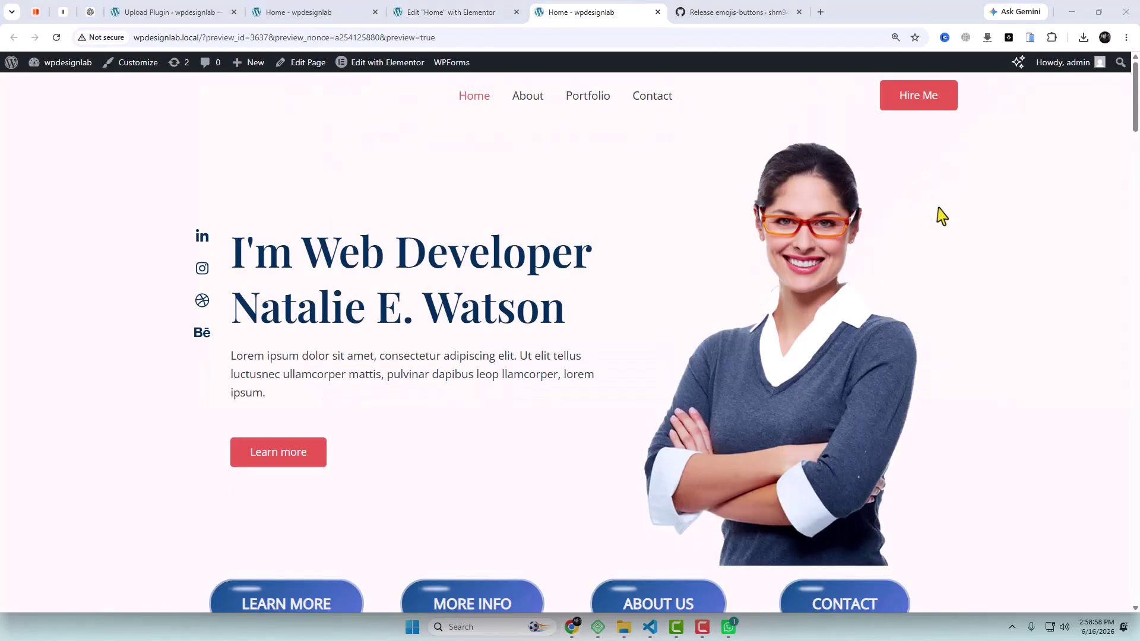
scroll(942, 215, "down", 5)
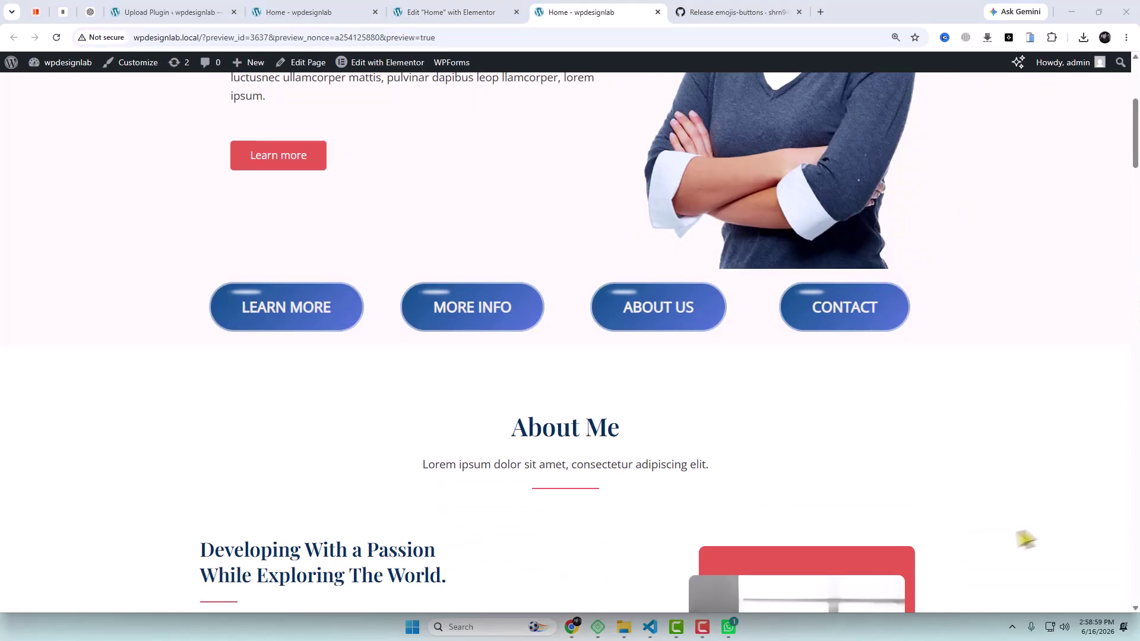
mouse_move(305, 307)
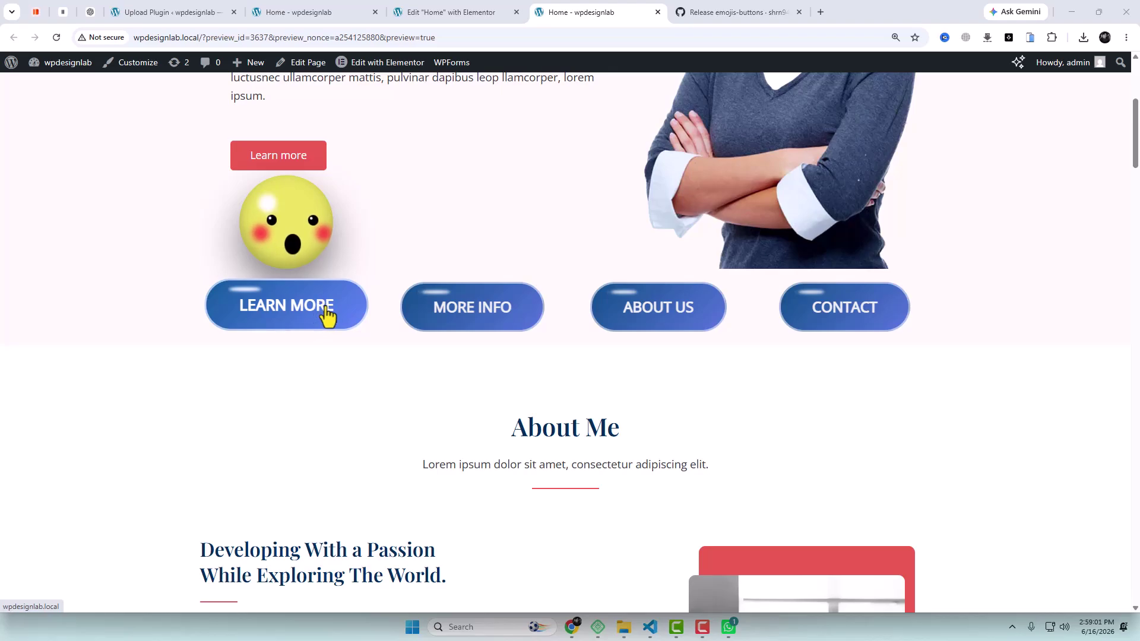
mouse_move(491, 317)
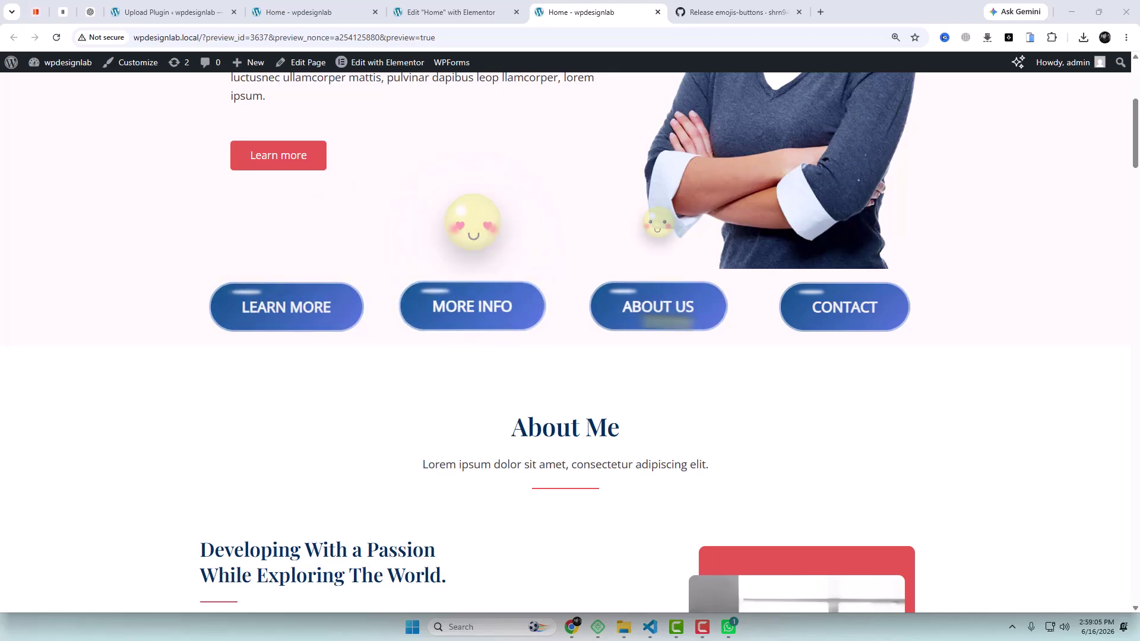
mouse_move(669, 314)
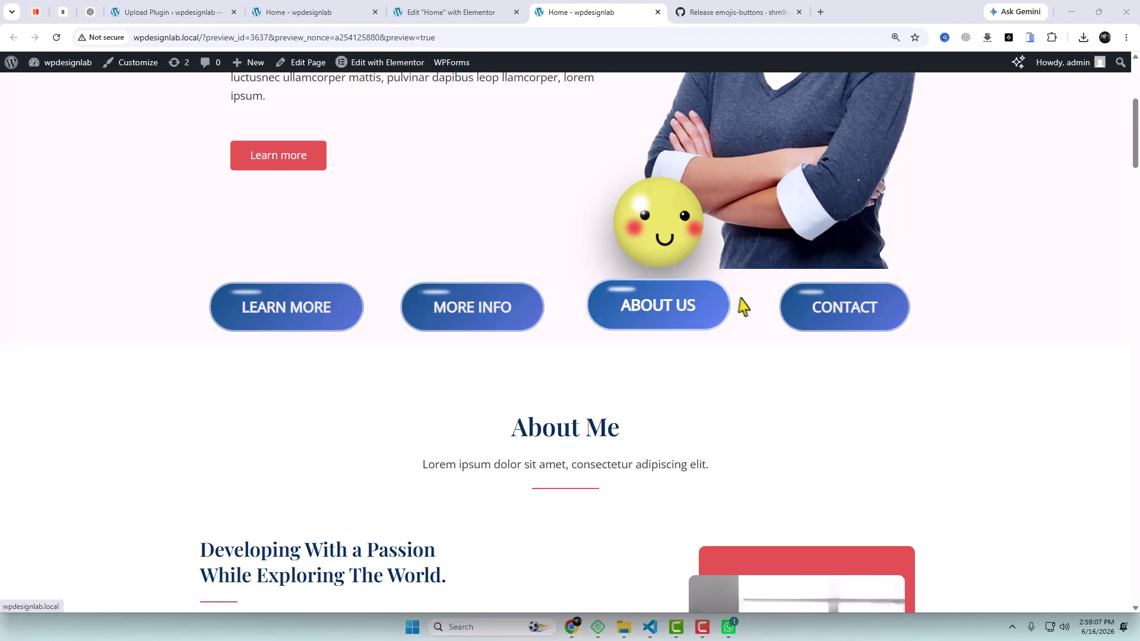